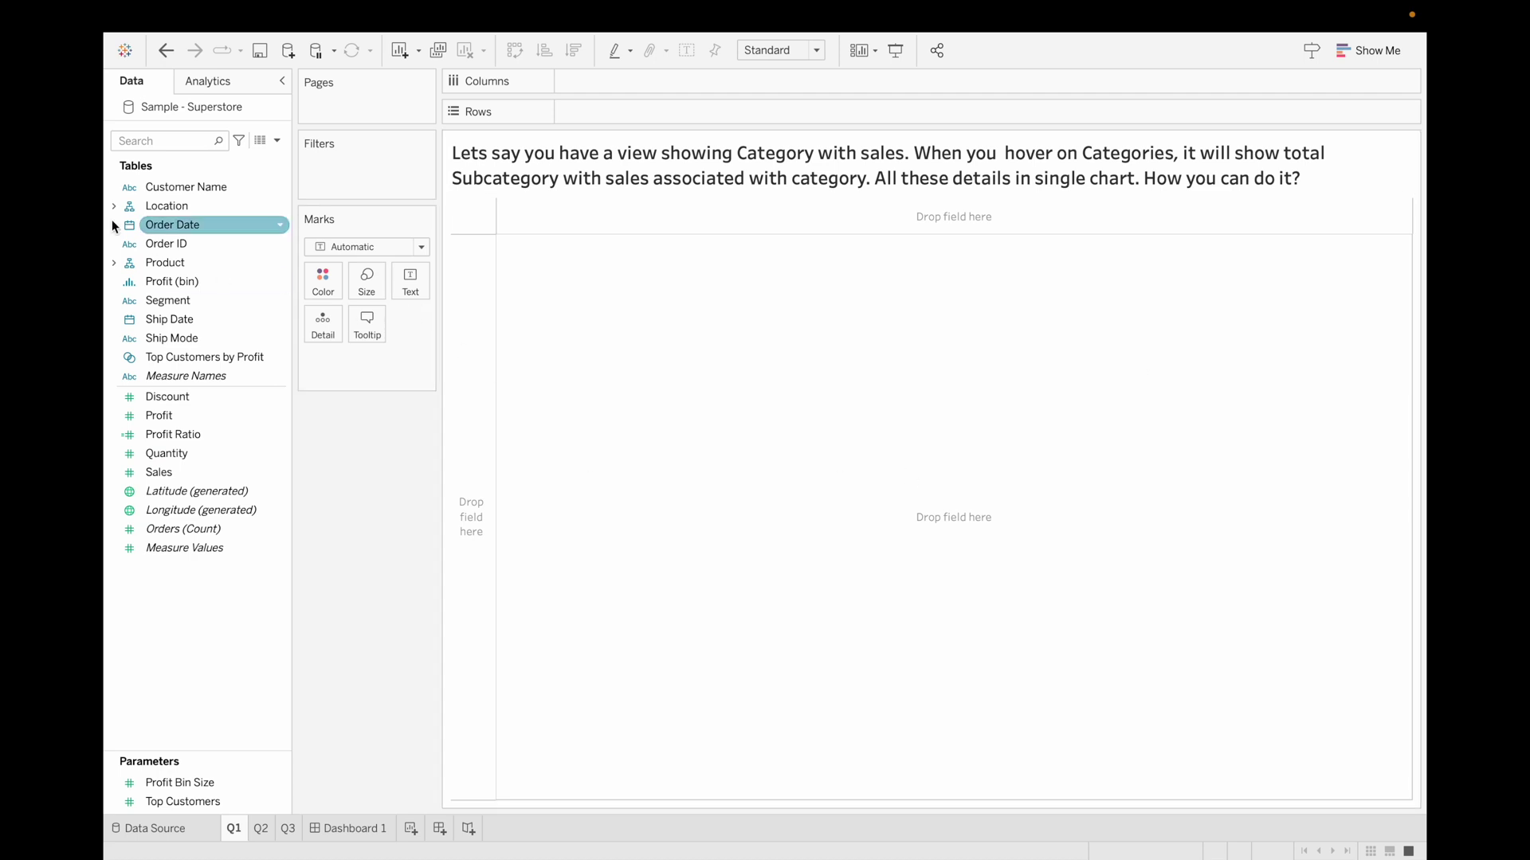
# Plot SUM(Sales) by Category as vertical bars for Furniture, Office Supplies and Technology
pyautogui.click(114, 264)
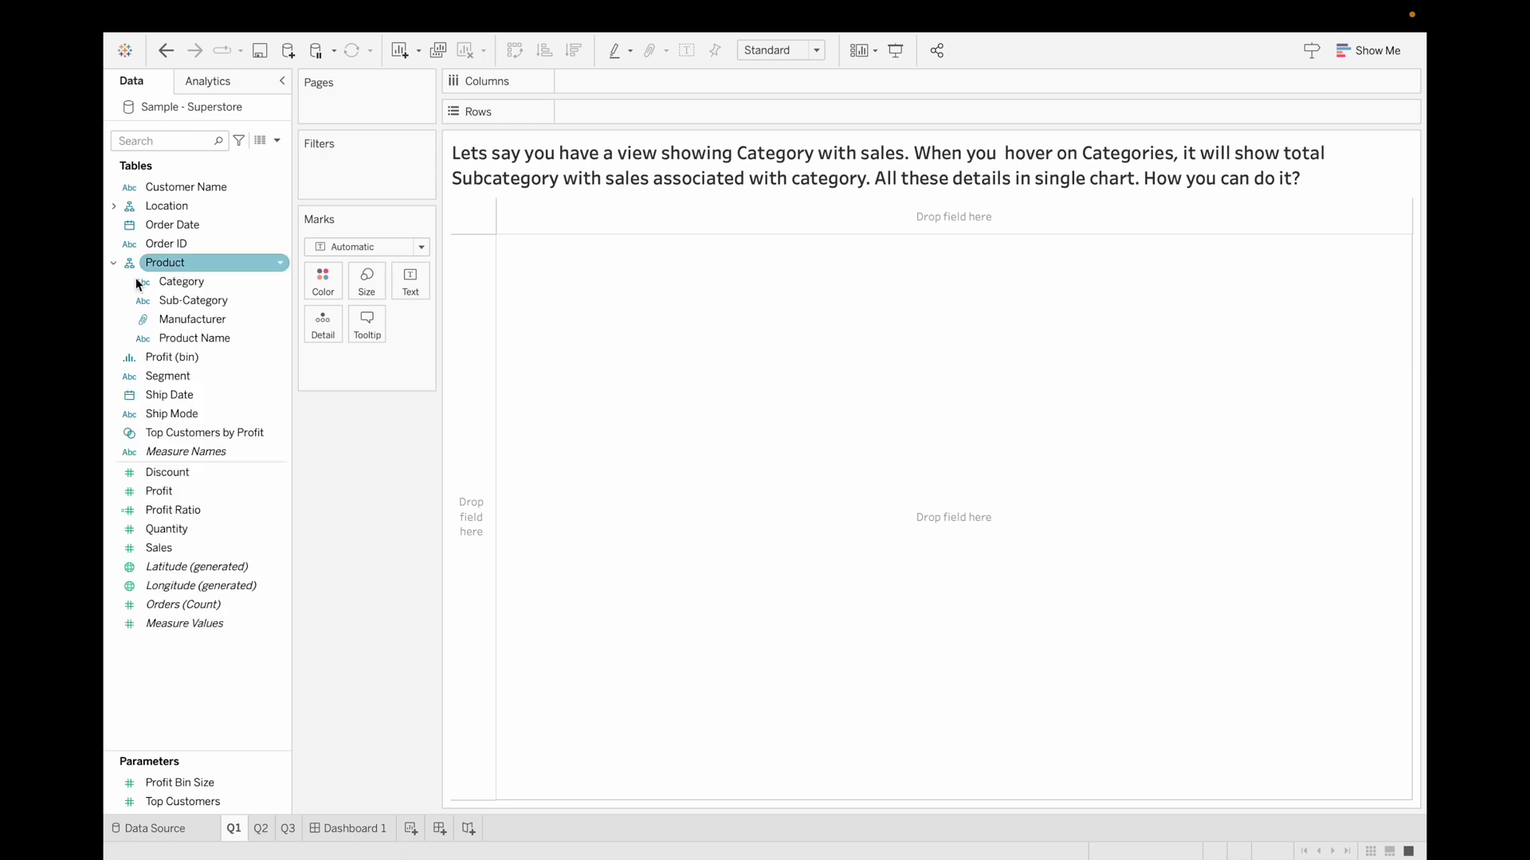
pyautogui.click(184, 282)
pyautogui.doubleClick(184, 281)
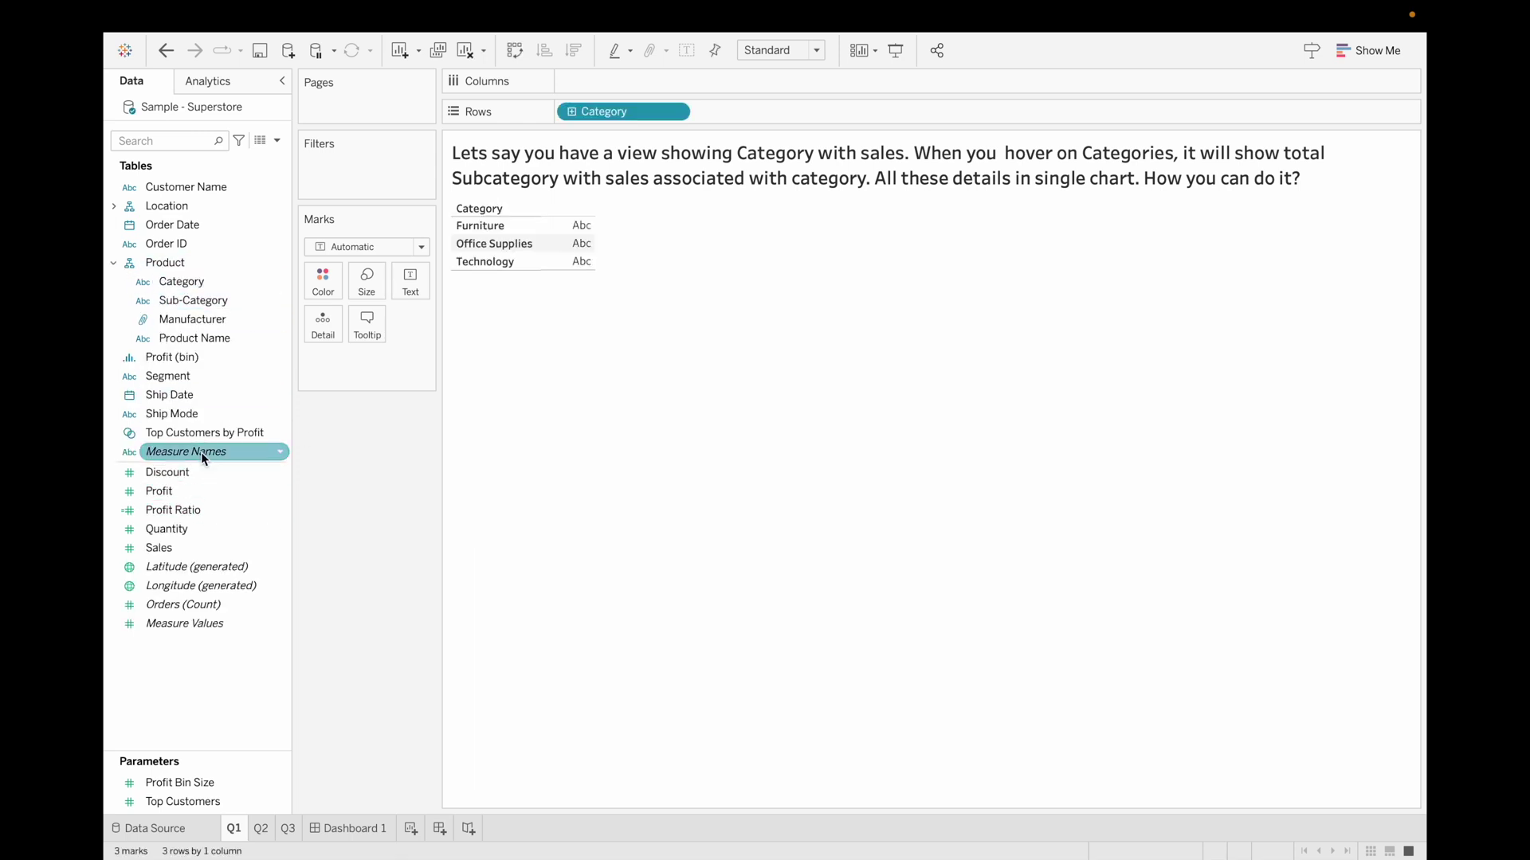
pyautogui.moveTo(186, 548); pyautogui.dragTo(607, 83)
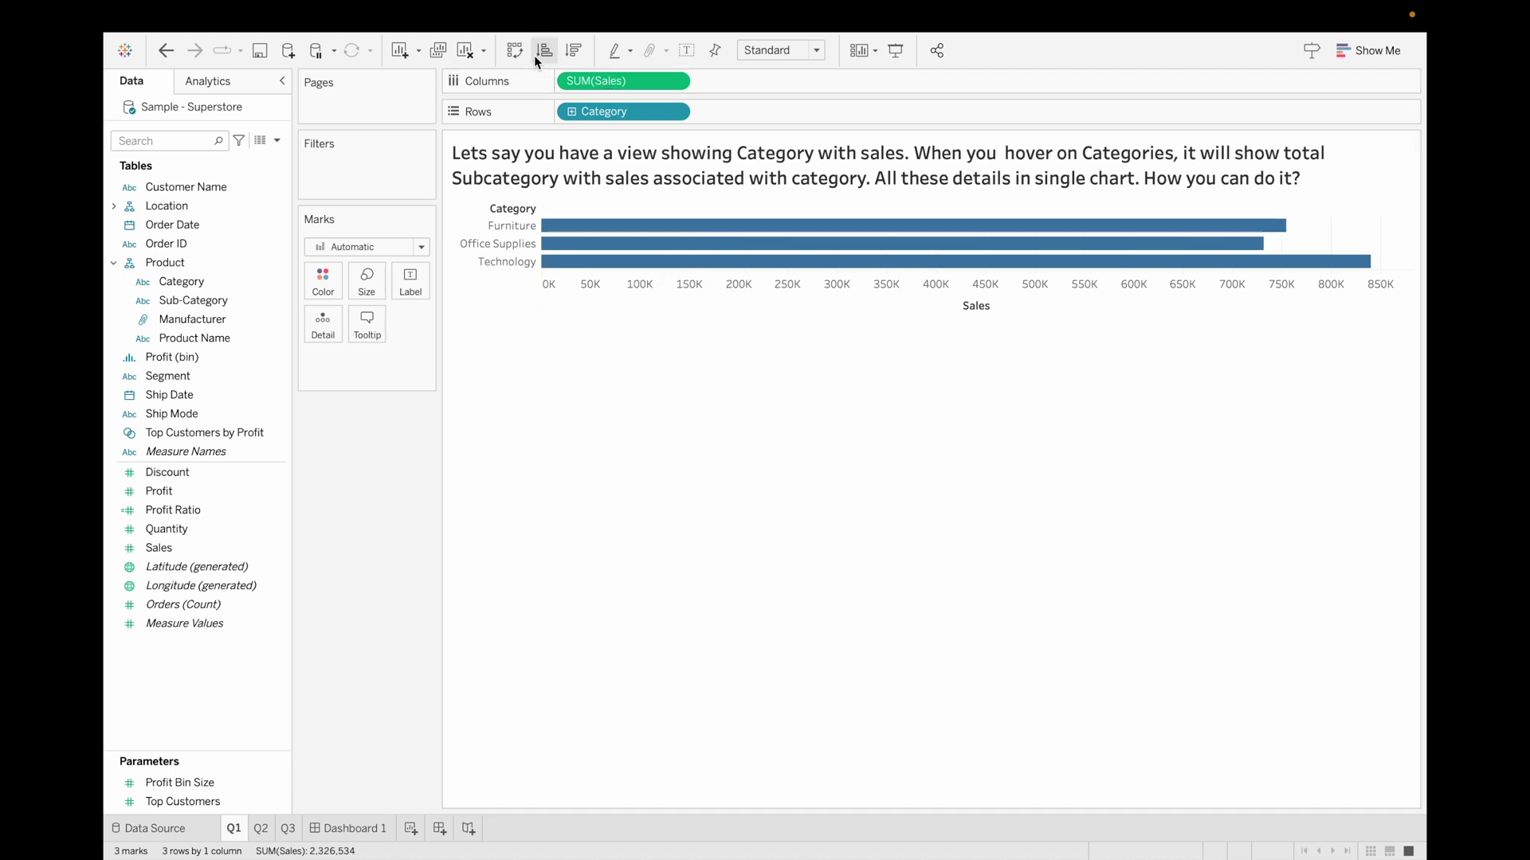
pyautogui.click(516, 51)
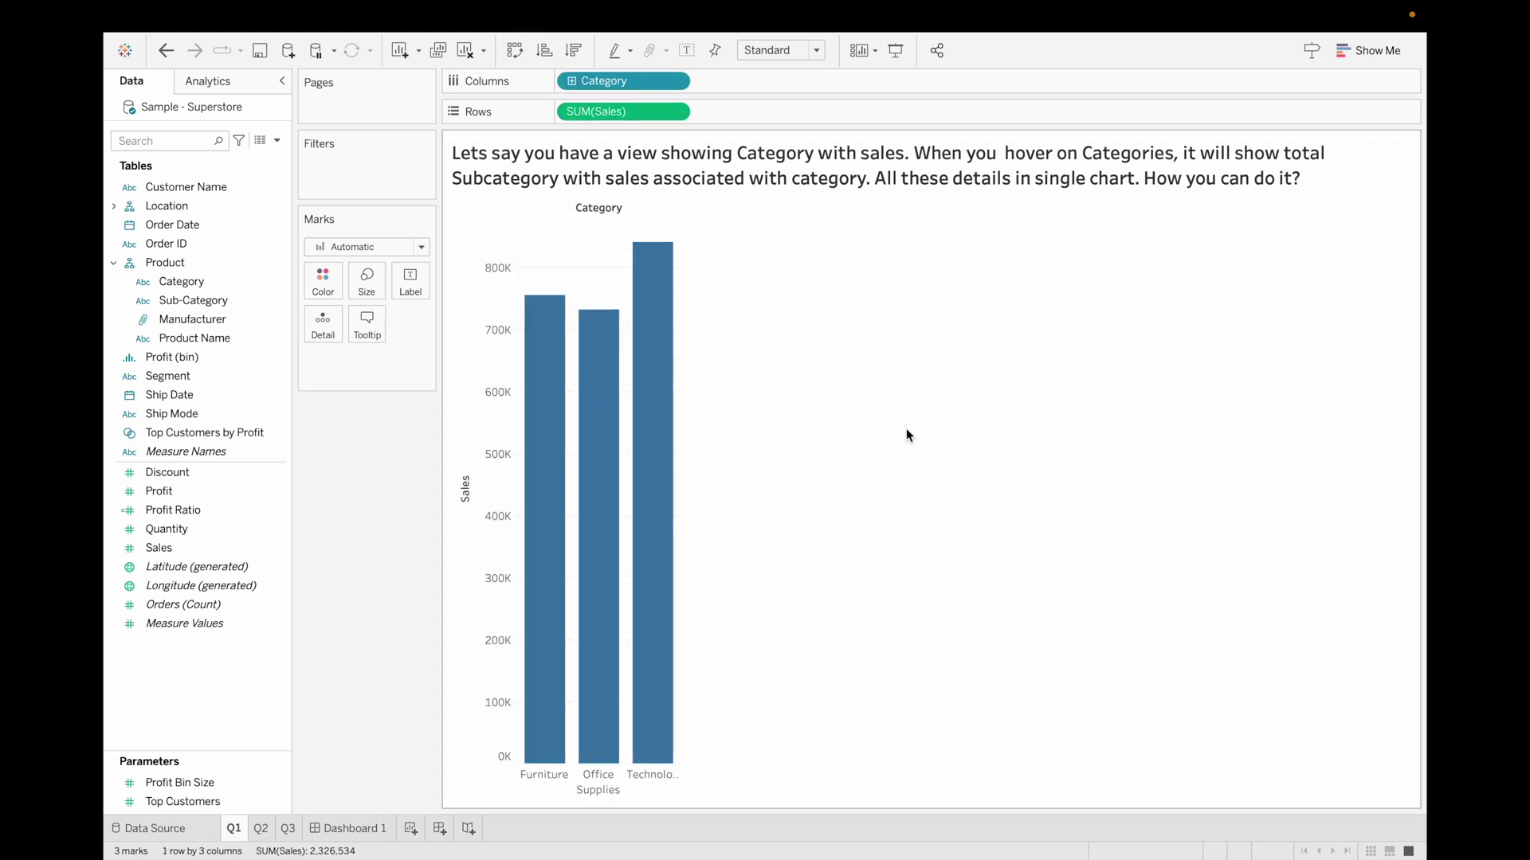
pyautogui.moveTo(554, 448)
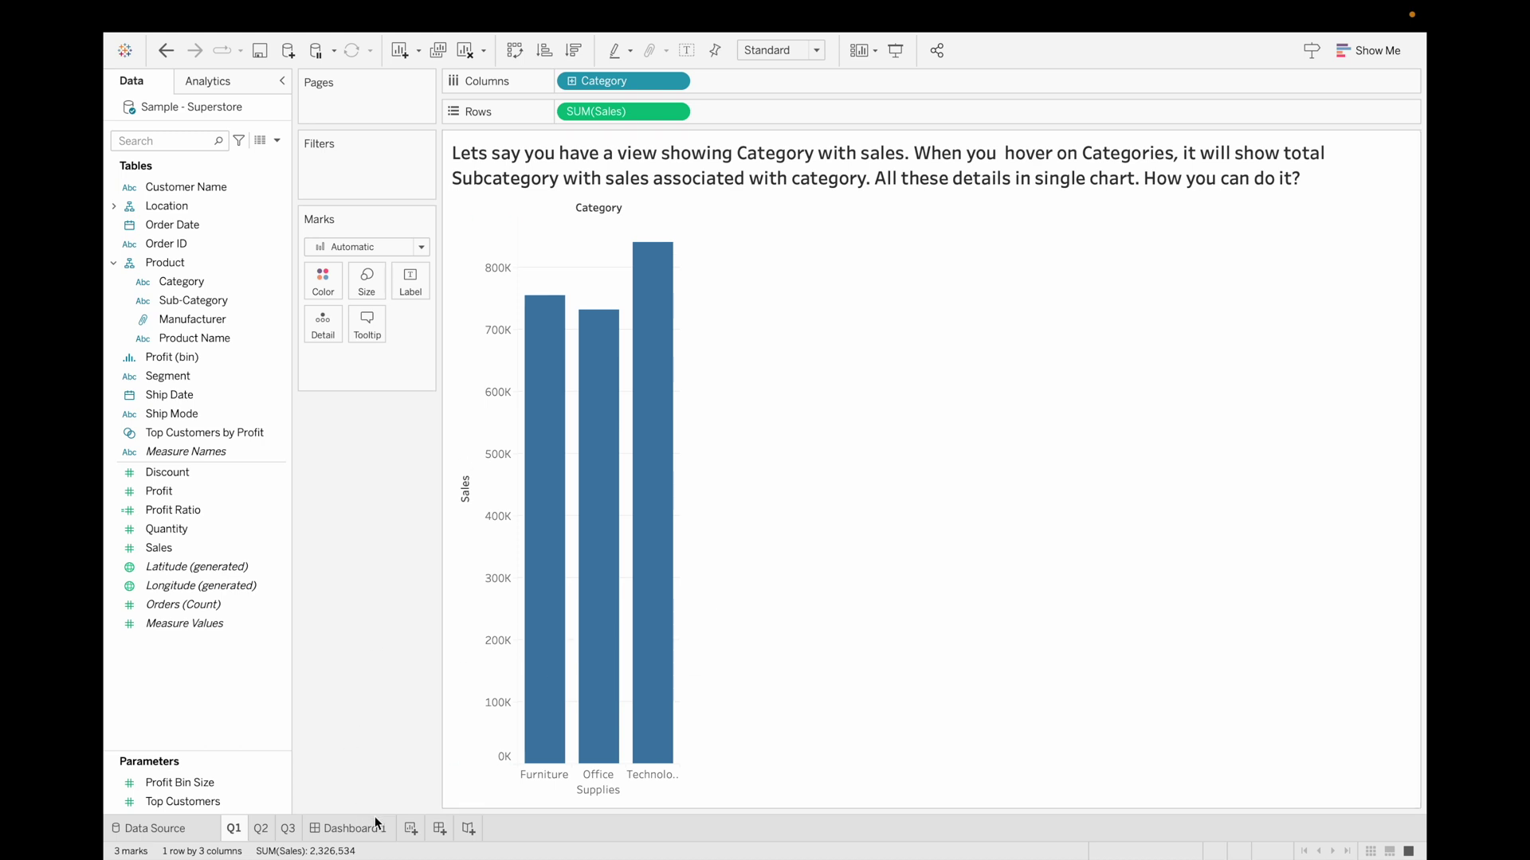
# Build a Sheet 4 text table of SUM(Sales) for all 17 sub-categories, then return to Q1
pyautogui.click(411, 829)
pyautogui.click(286, 413)
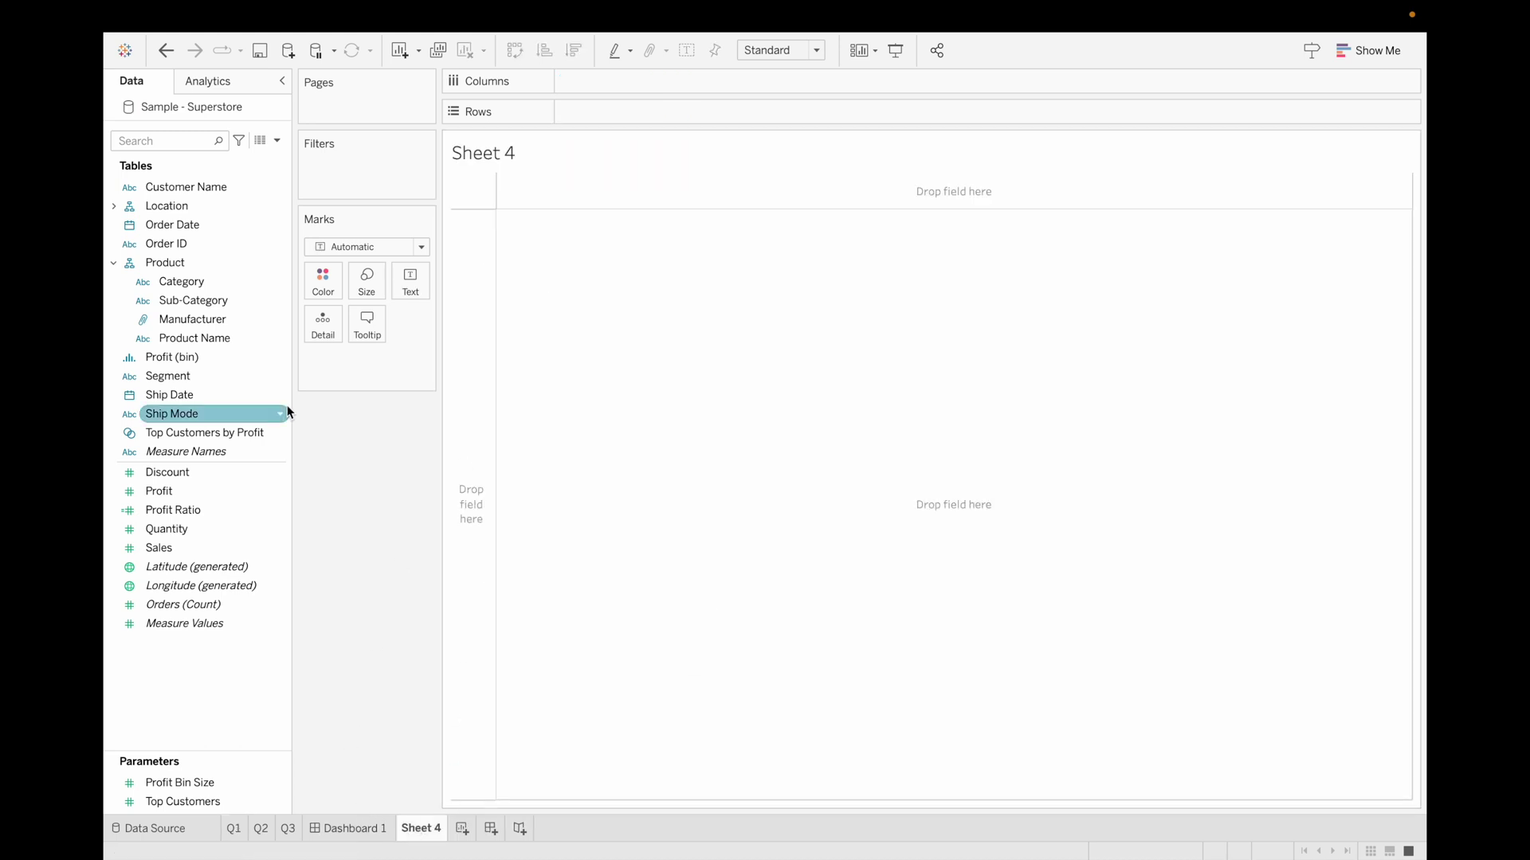
pyautogui.click(223, 299)
pyautogui.doubleClick(223, 299)
pyautogui.click(250, 527)
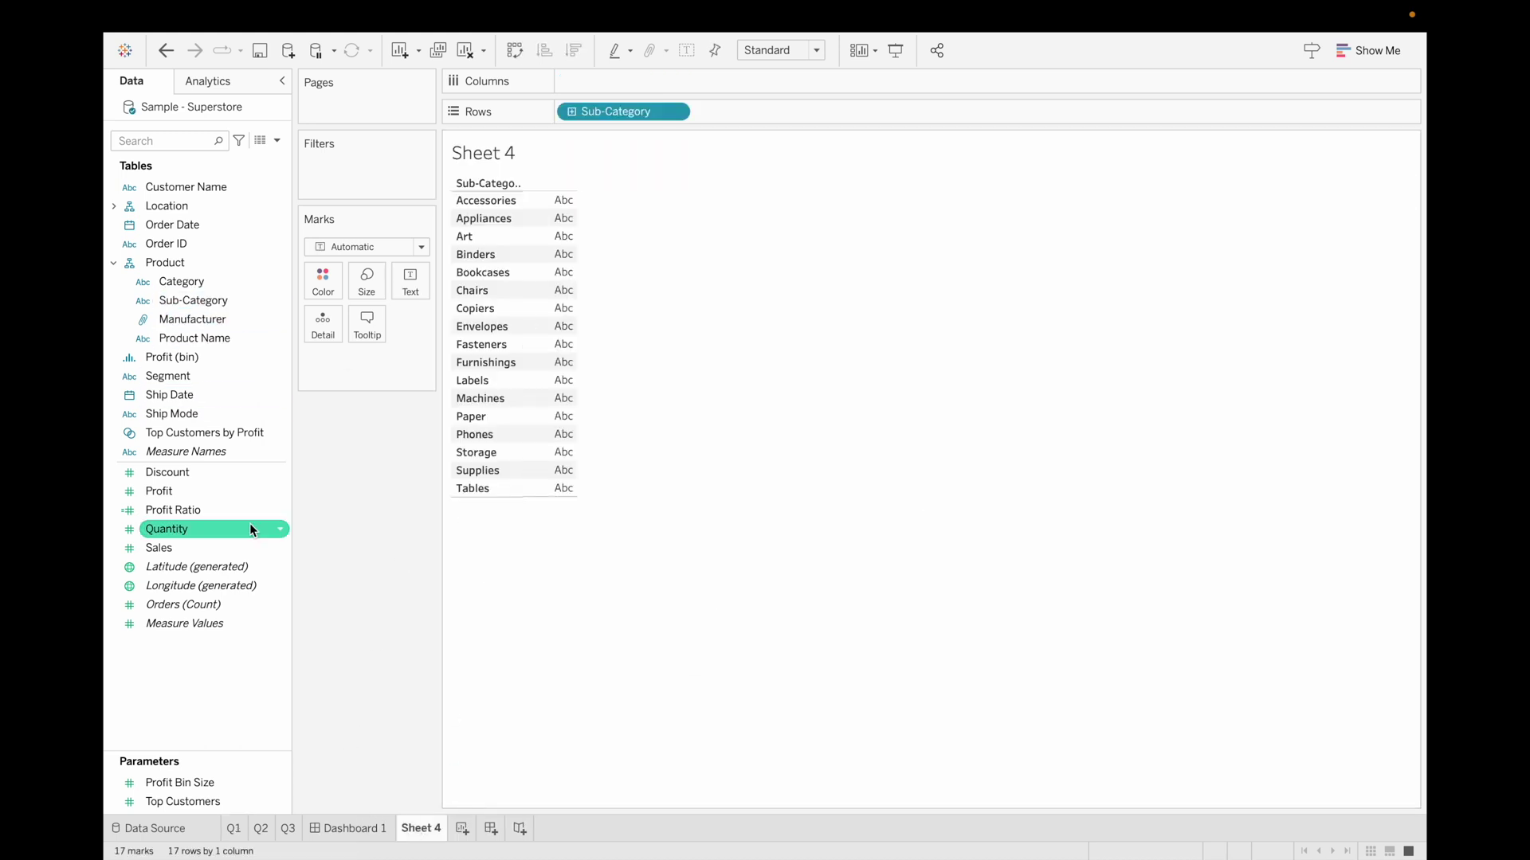
pyautogui.click(211, 548)
pyautogui.doubleClick(208, 547)
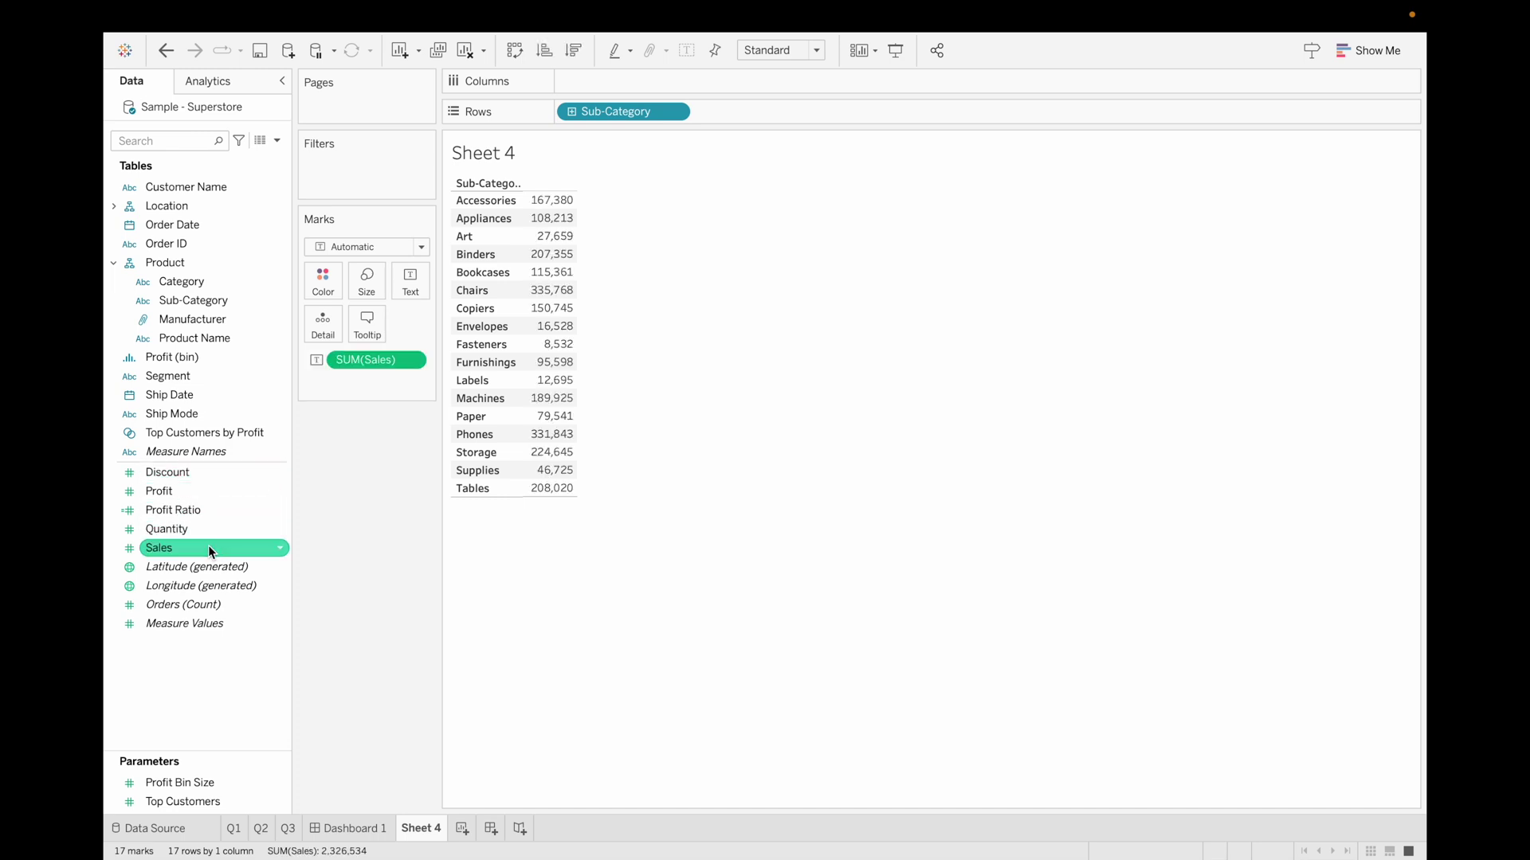
pyautogui.click(235, 830)
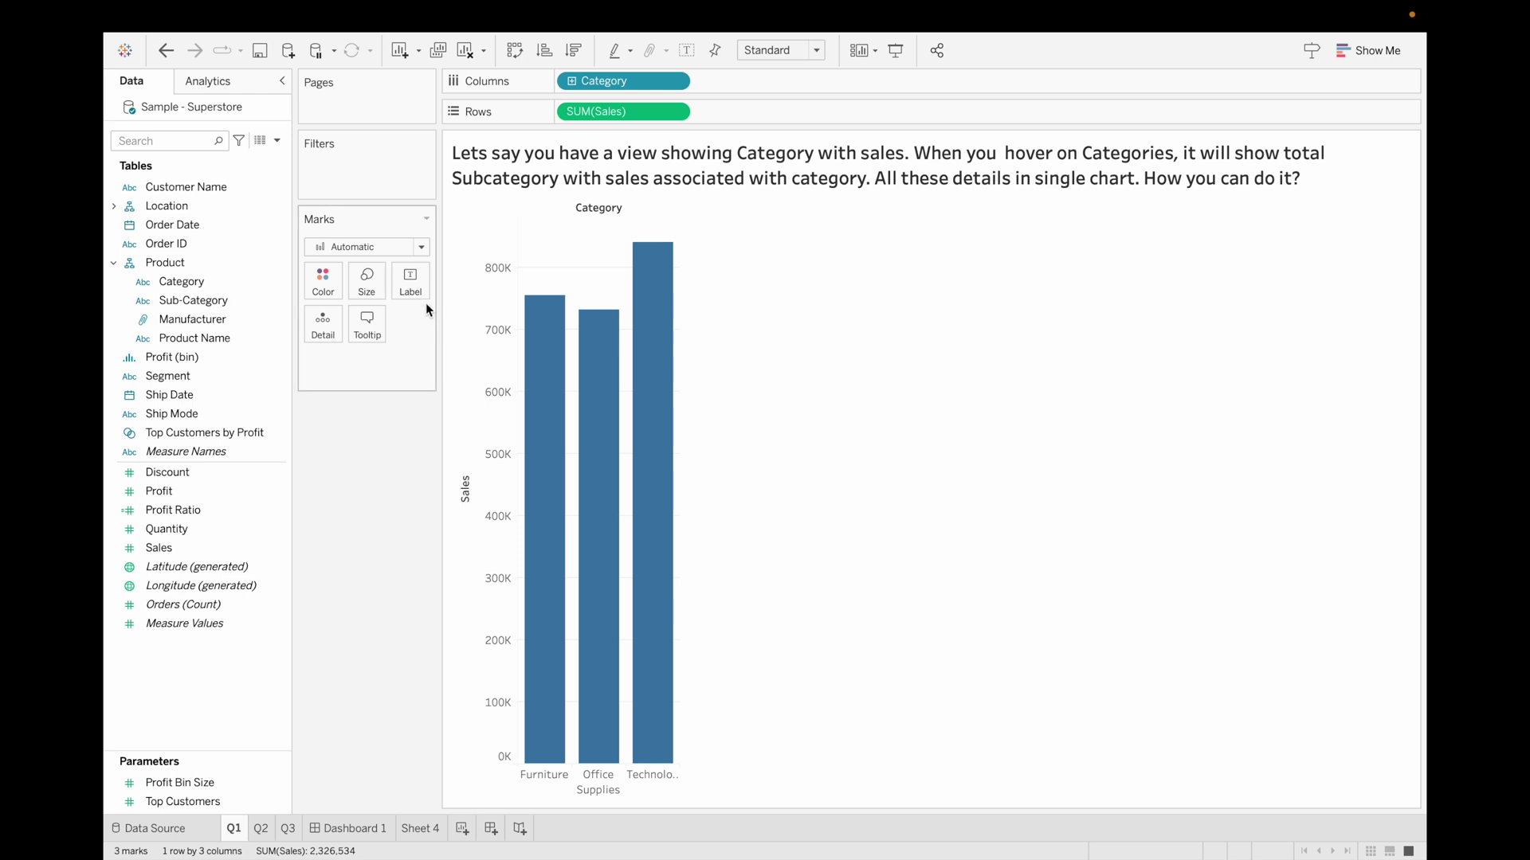
# Insert Sheet 4 into the Category bars' tooltip followed by a blank line, and confirm
pyautogui.click(371, 318)
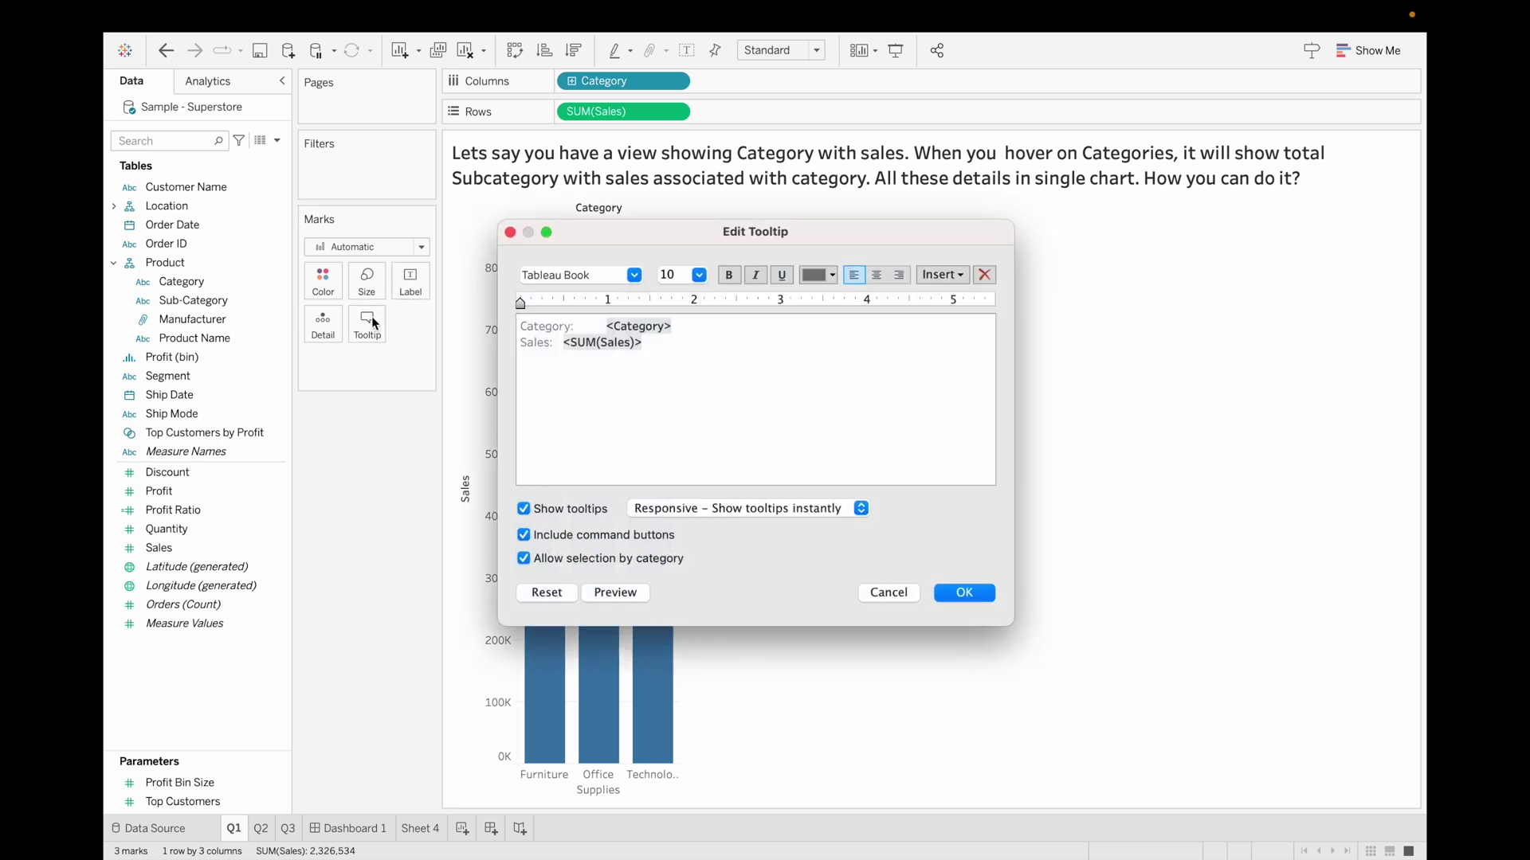
pyautogui.click(943, 276)
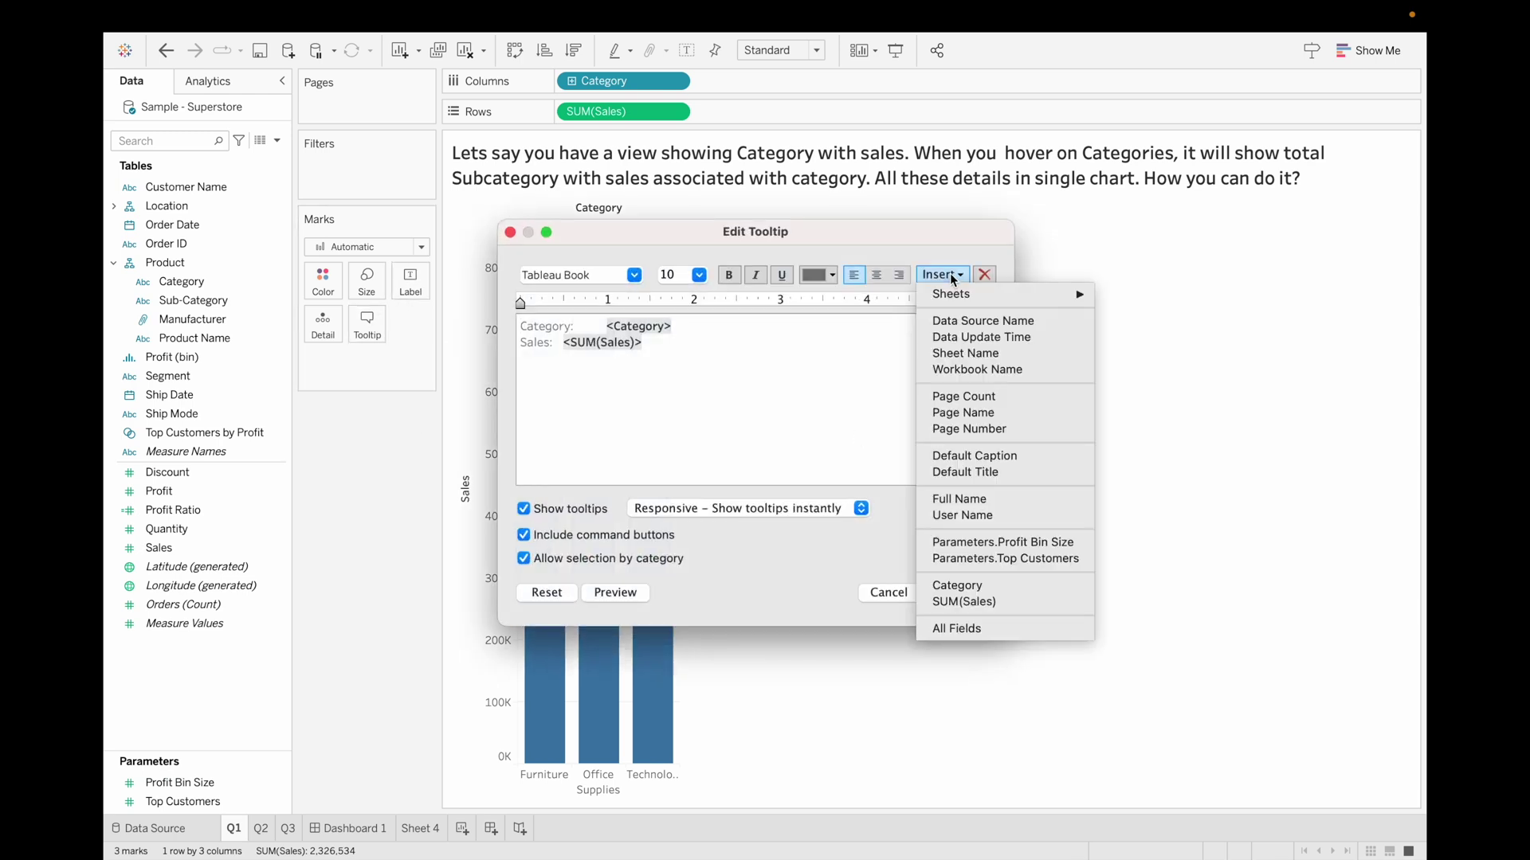
pyautogui.moveTo(966, 297)
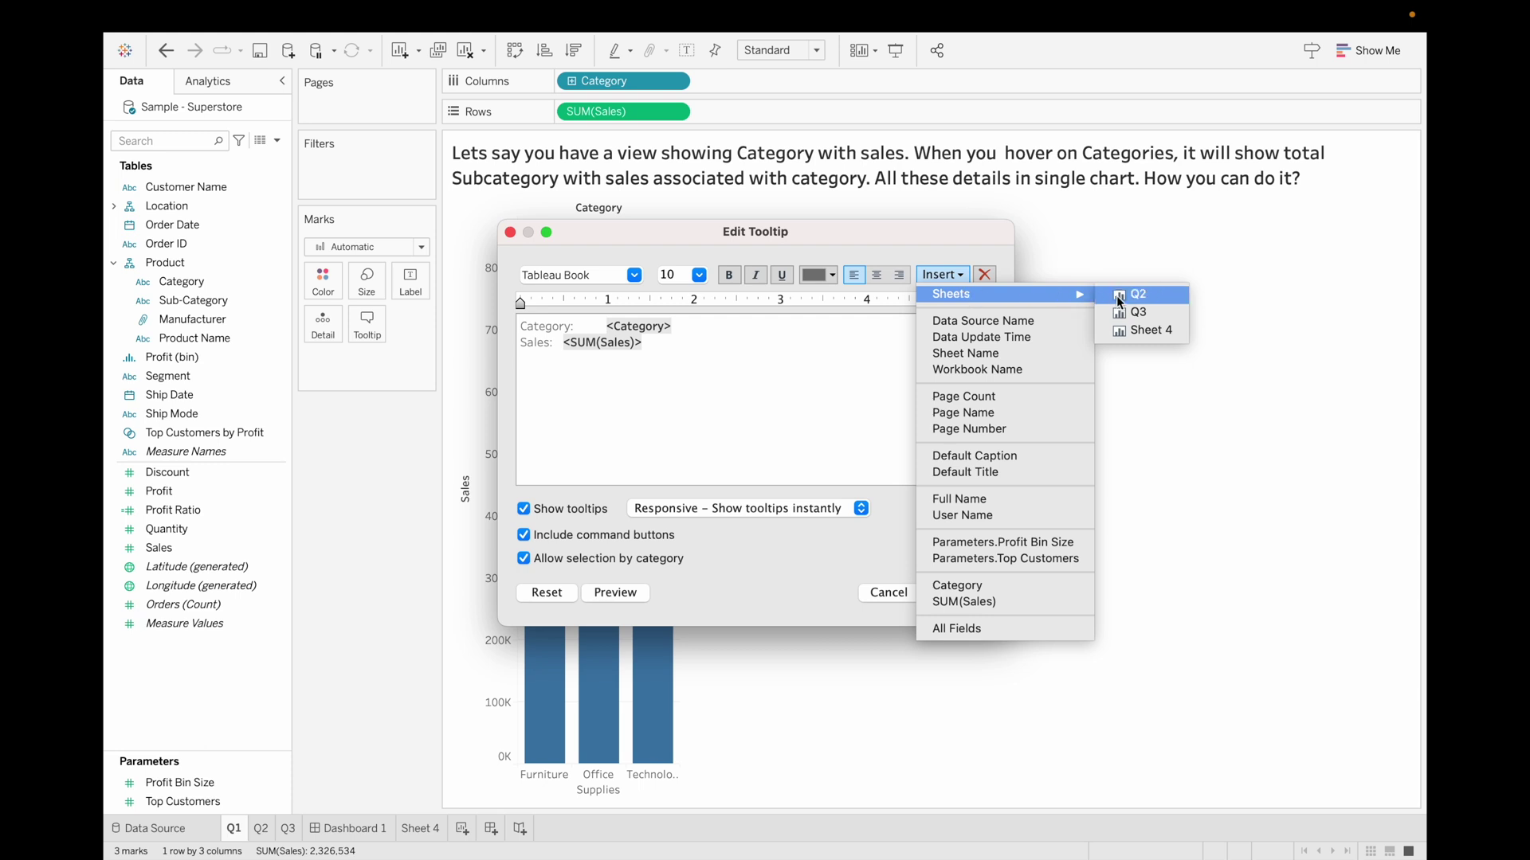
pyautogui.click(1132, 328)
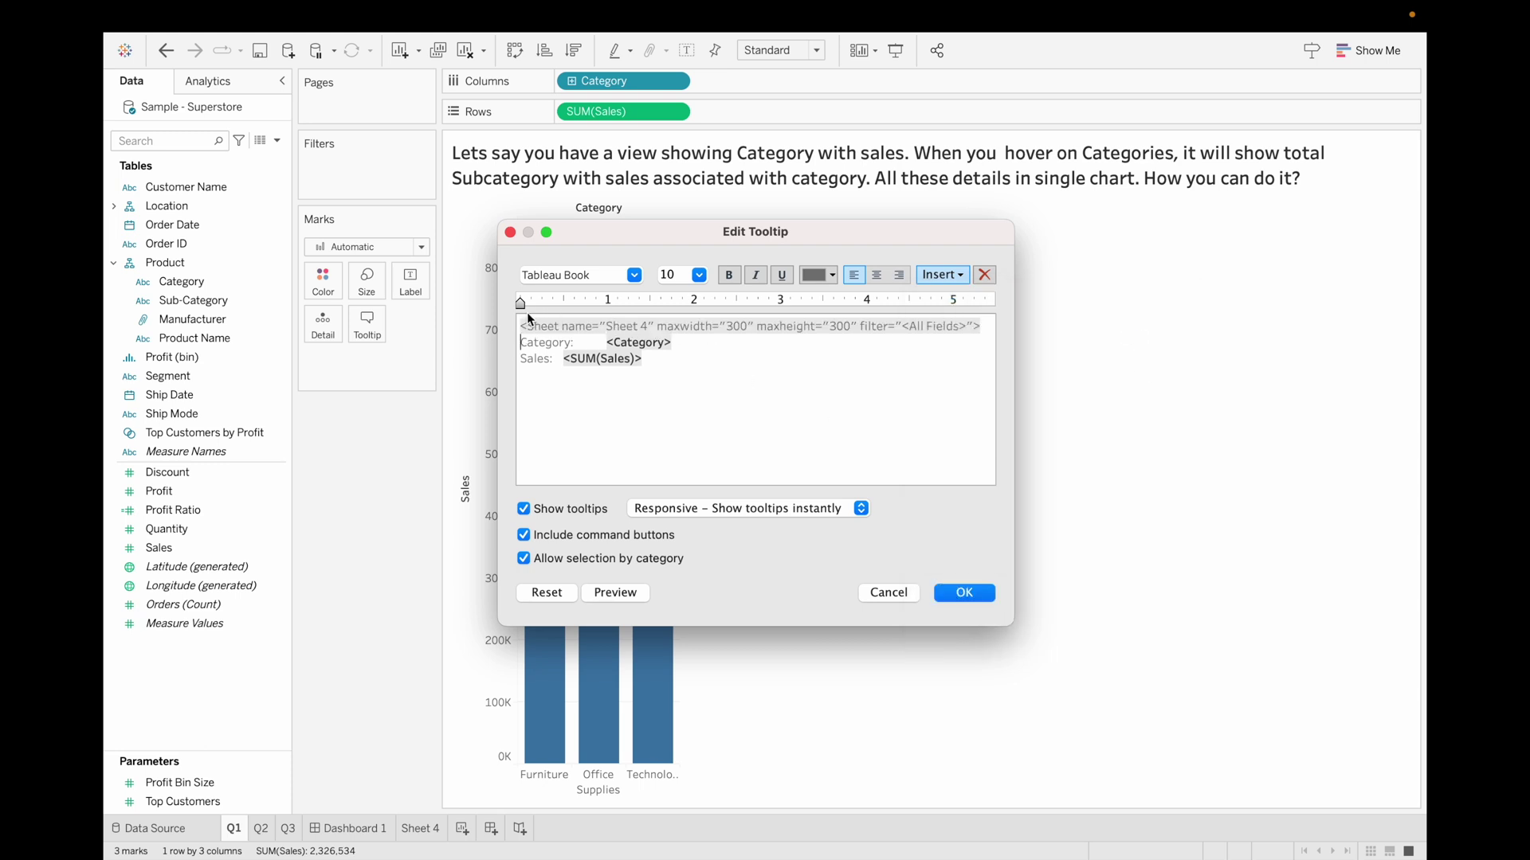
pyautogui.press('Return')
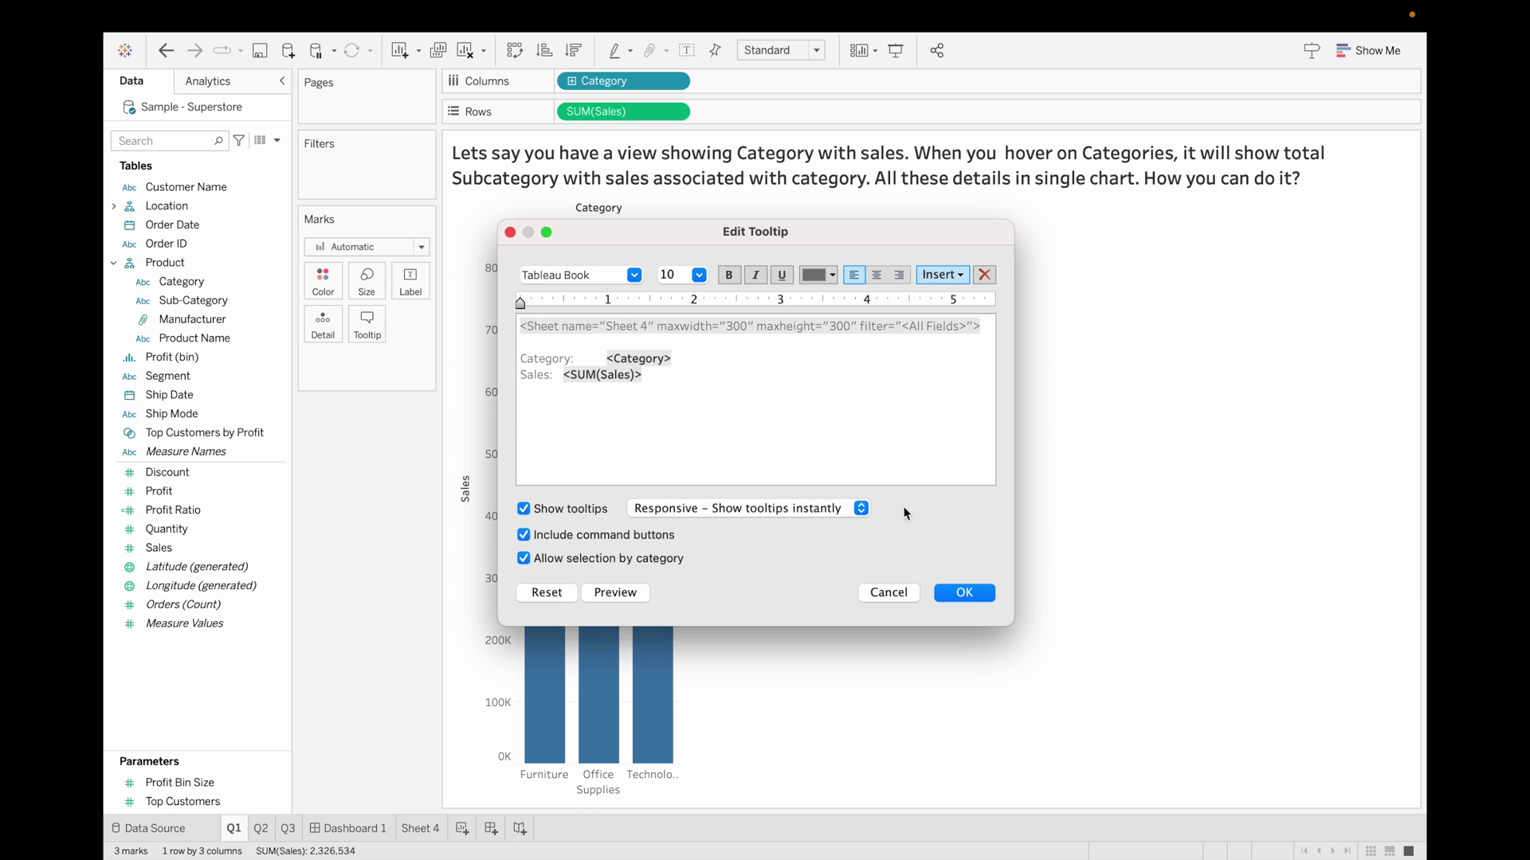
pyautogui.click(964, 594)
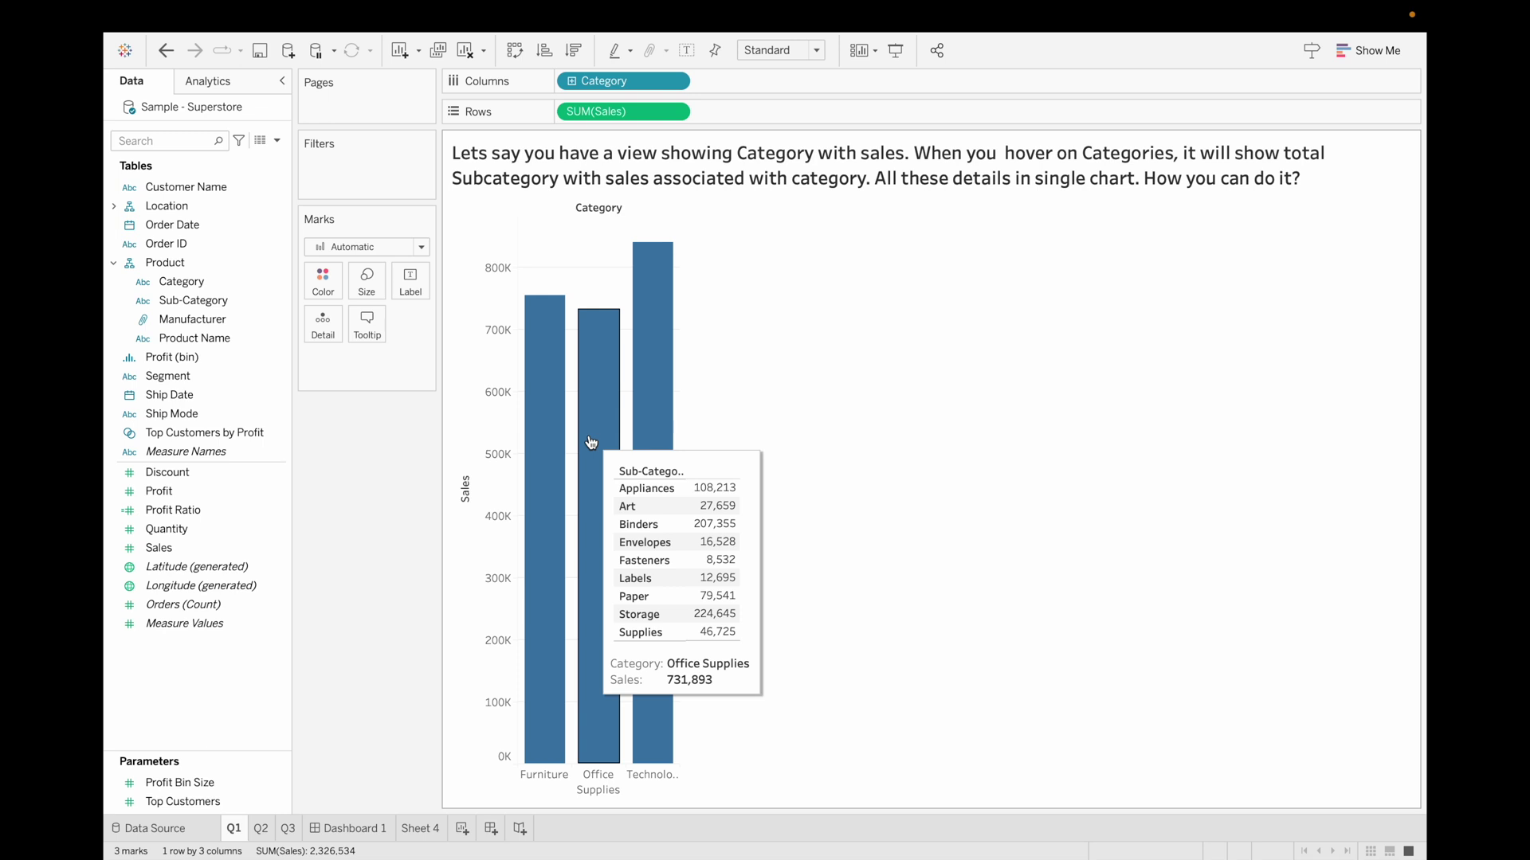
# Preview the embedded sub-category tooltip on a bar, then switch to the Q2 sheet
pyautogui.moveTo(654, 404)
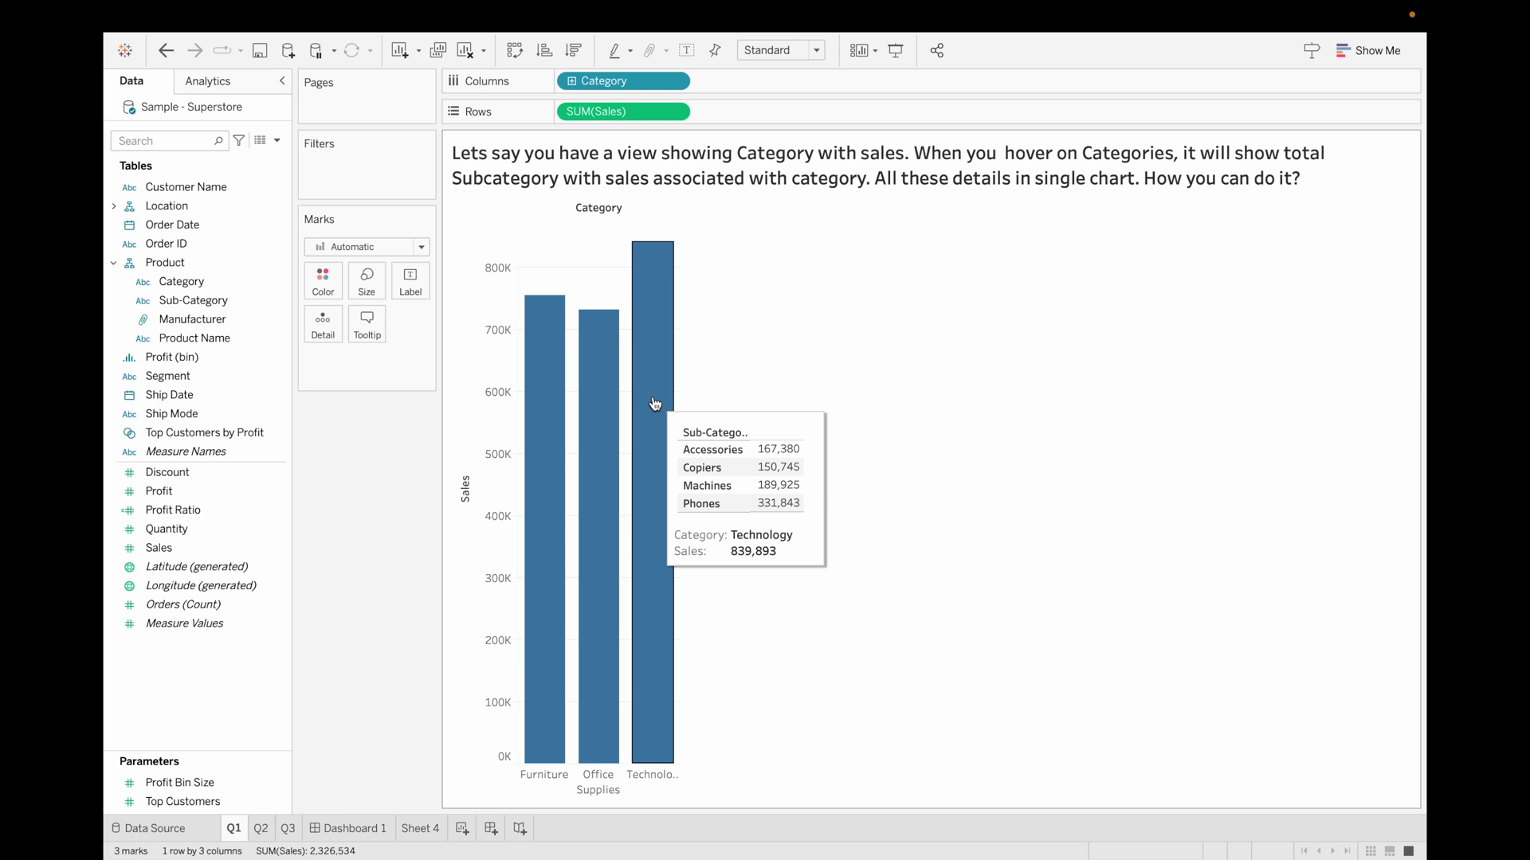
pyautogui.click(260, 829)
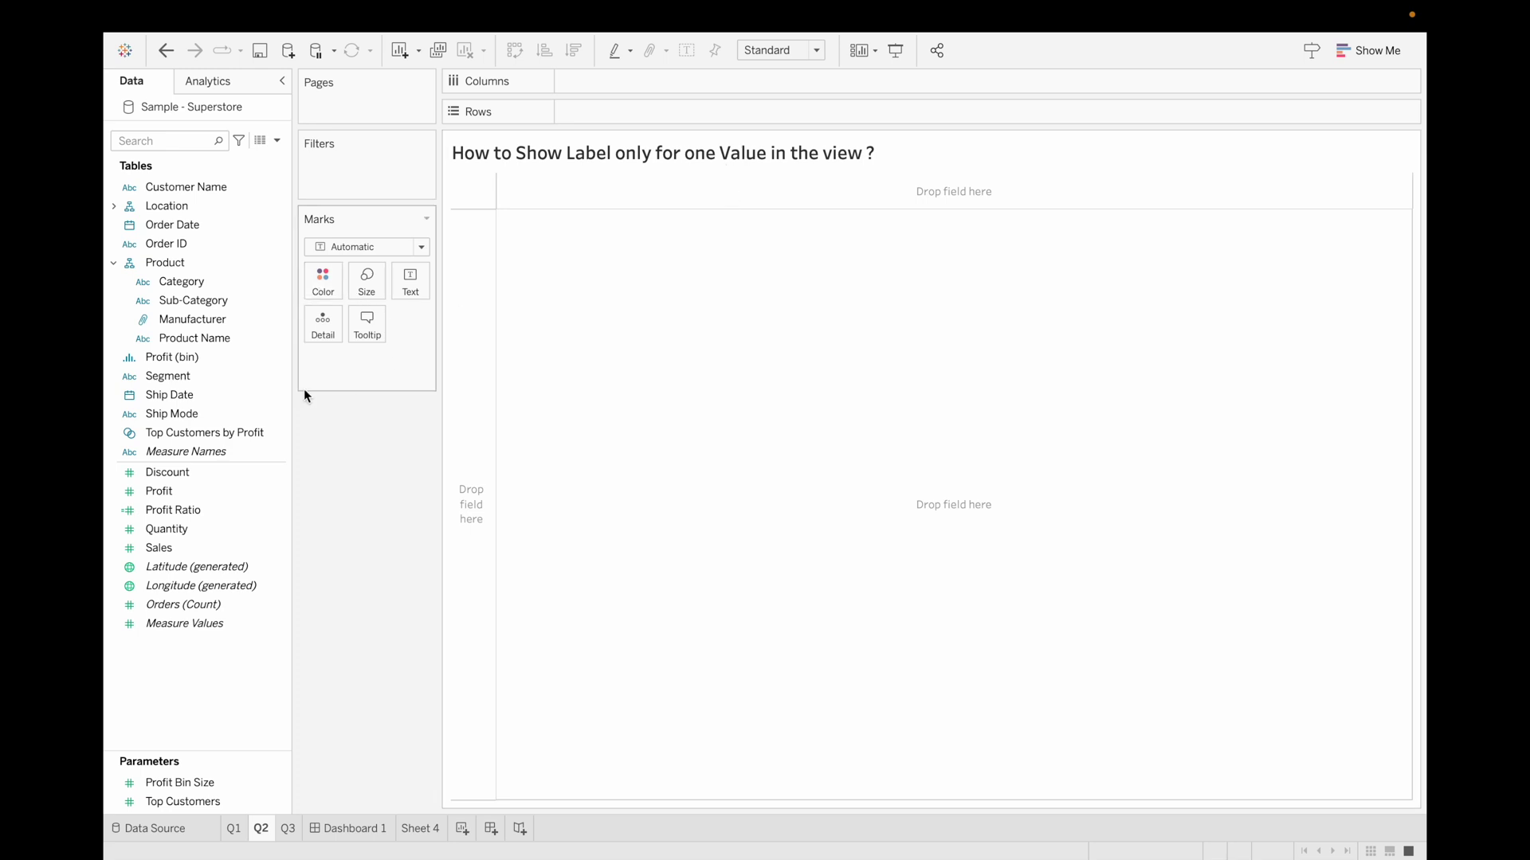
# Build a Sub-Category bar chart of SUM(Sales) with value labels shown on every bar
pyautogui.click(266, 341)
pyautogui.doubleClick(193, 298)
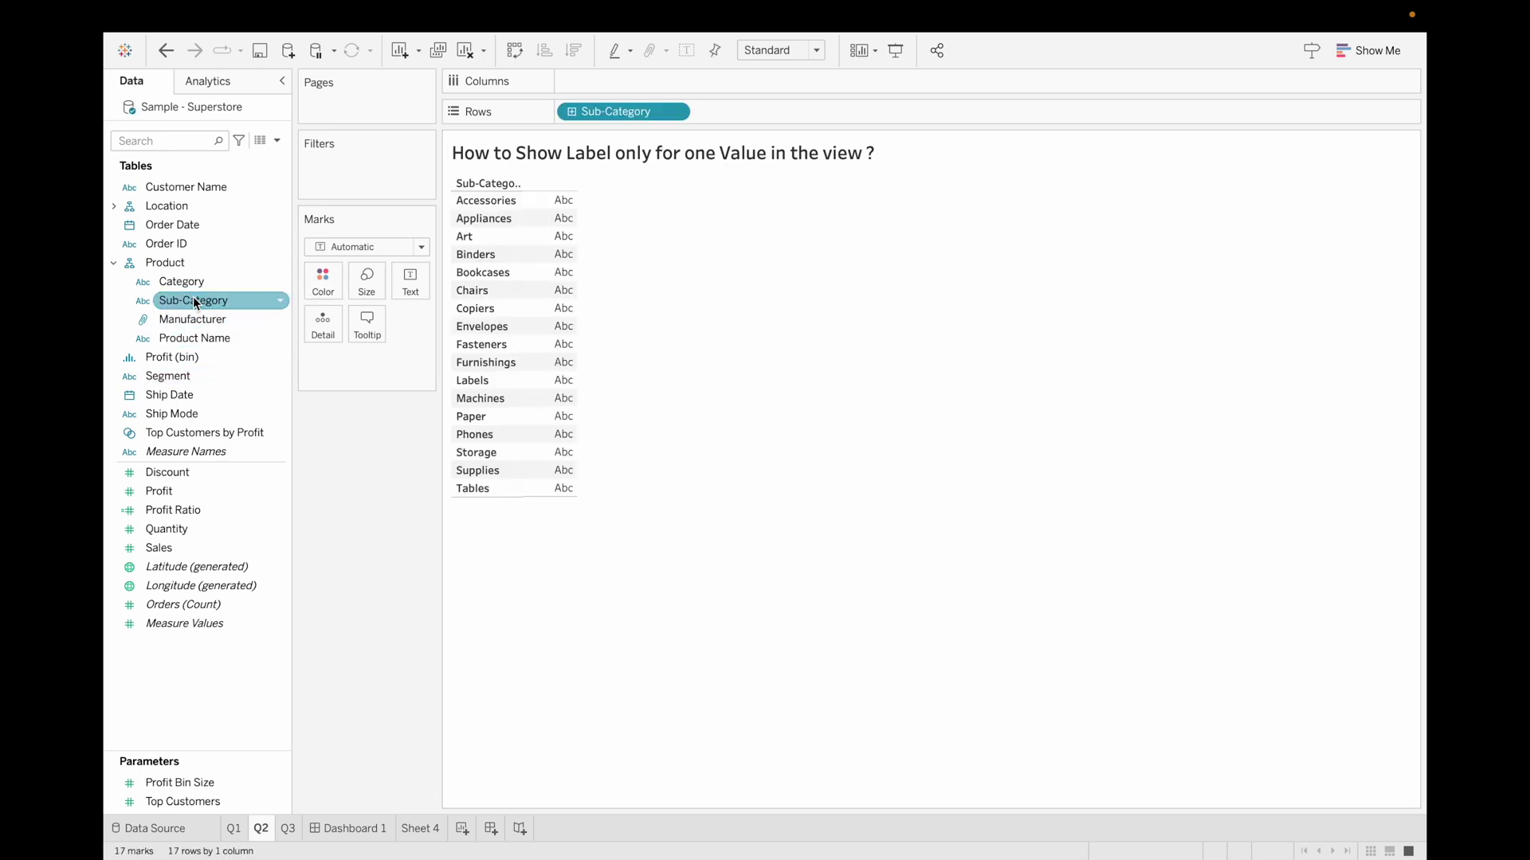
pyautogui.moveTo(172, 547); pyautogui.dragTo(607, 74)
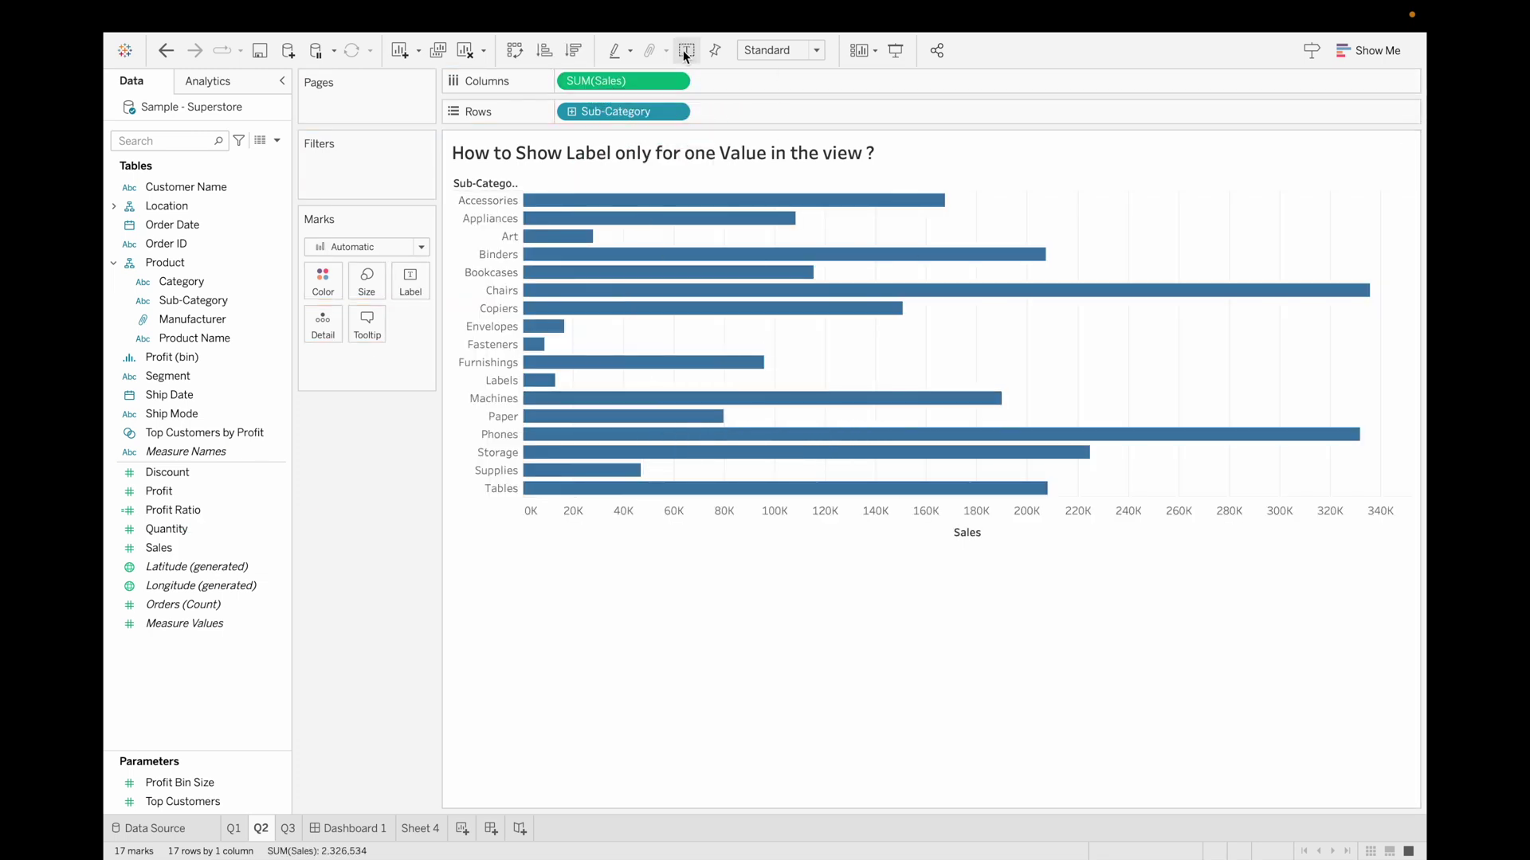
pyautogui.click(411, 294)
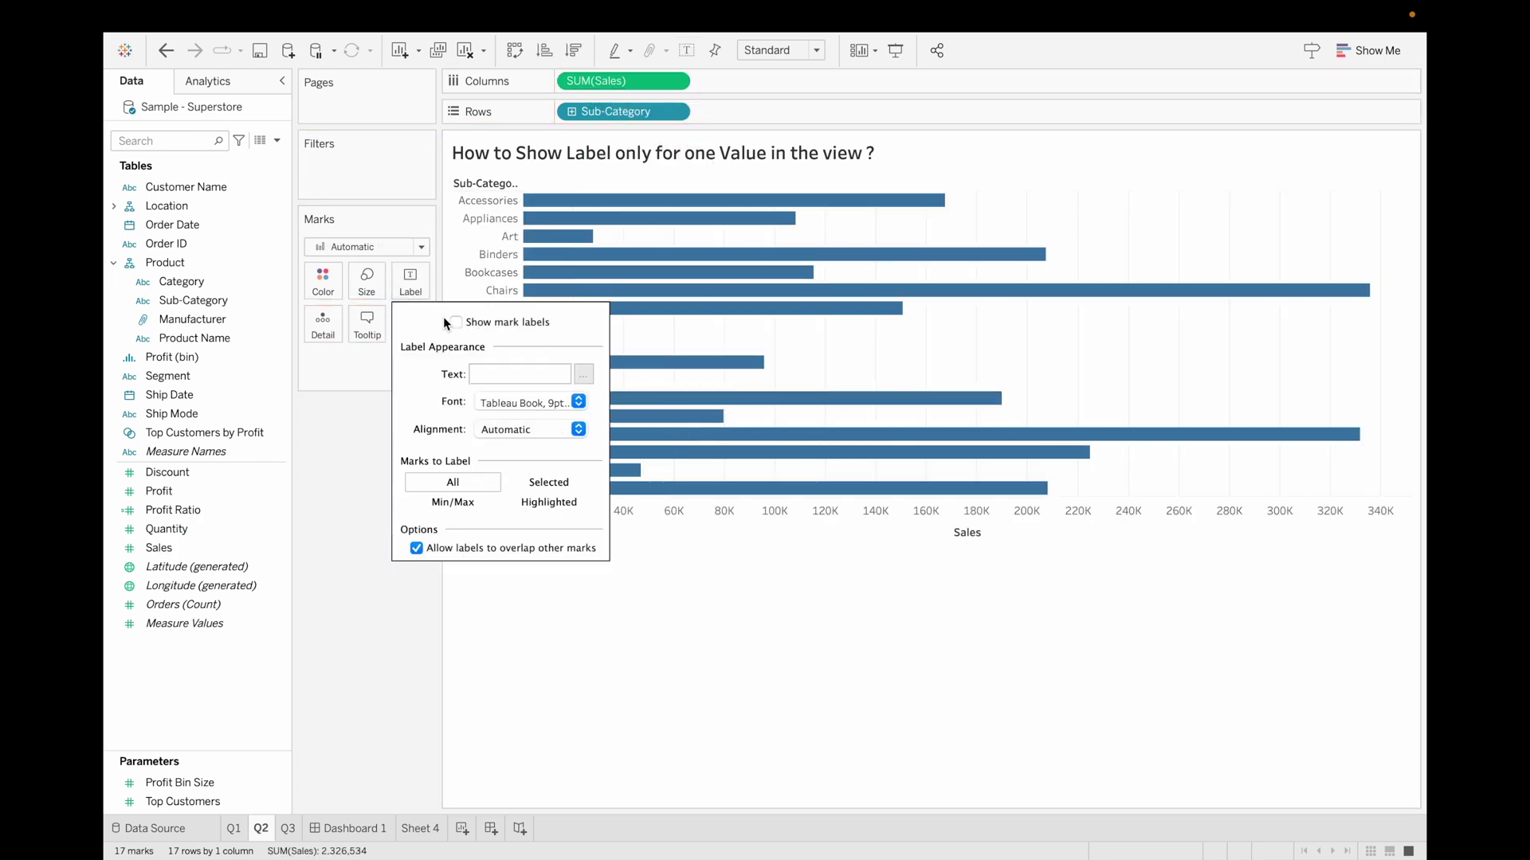
pyautogui.click(455, 322)
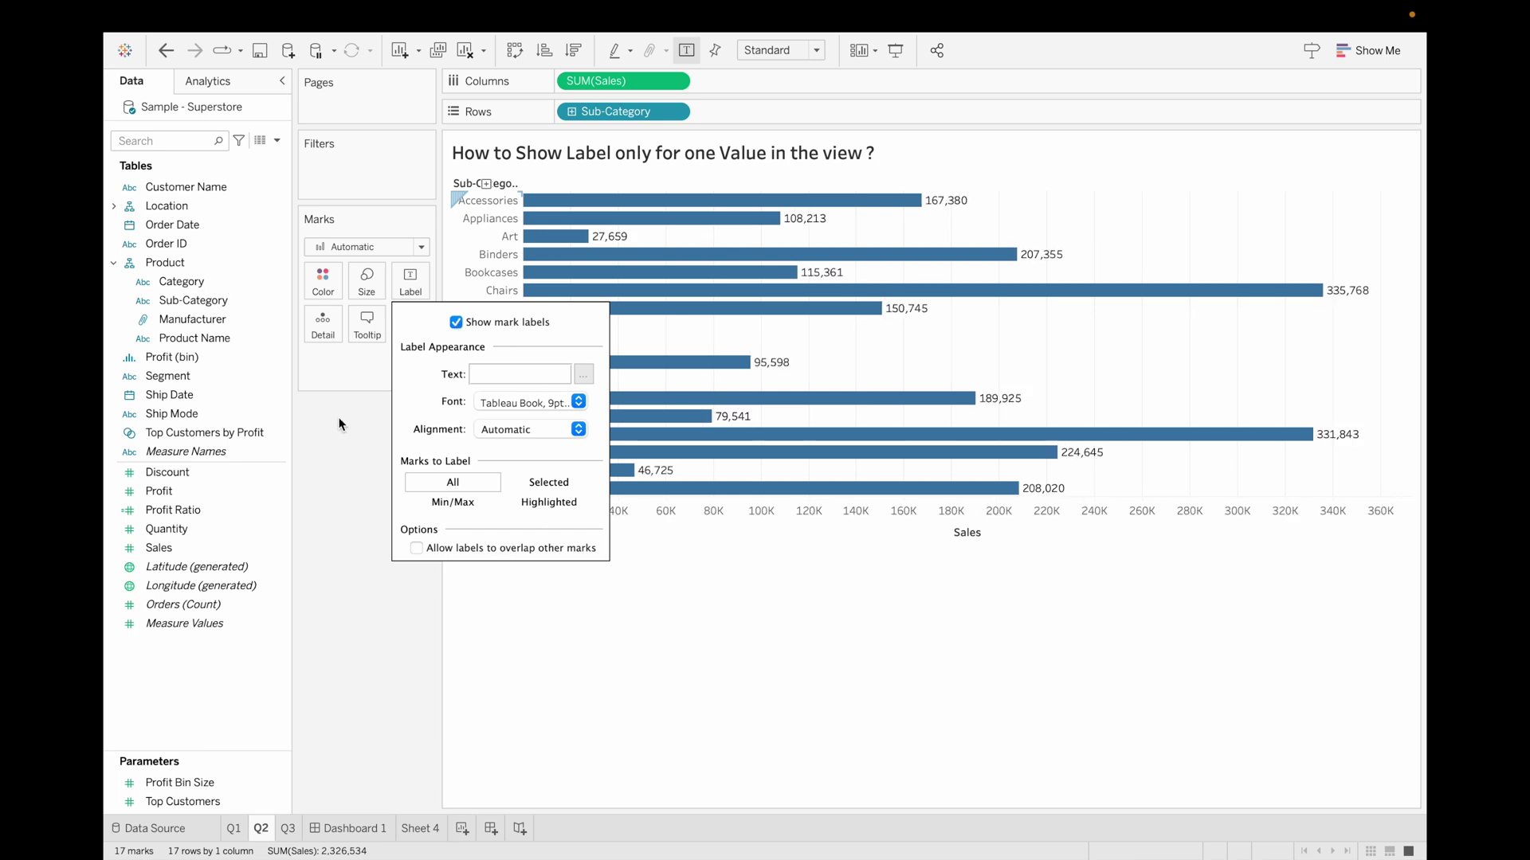
pyautogui.click(446, 334)
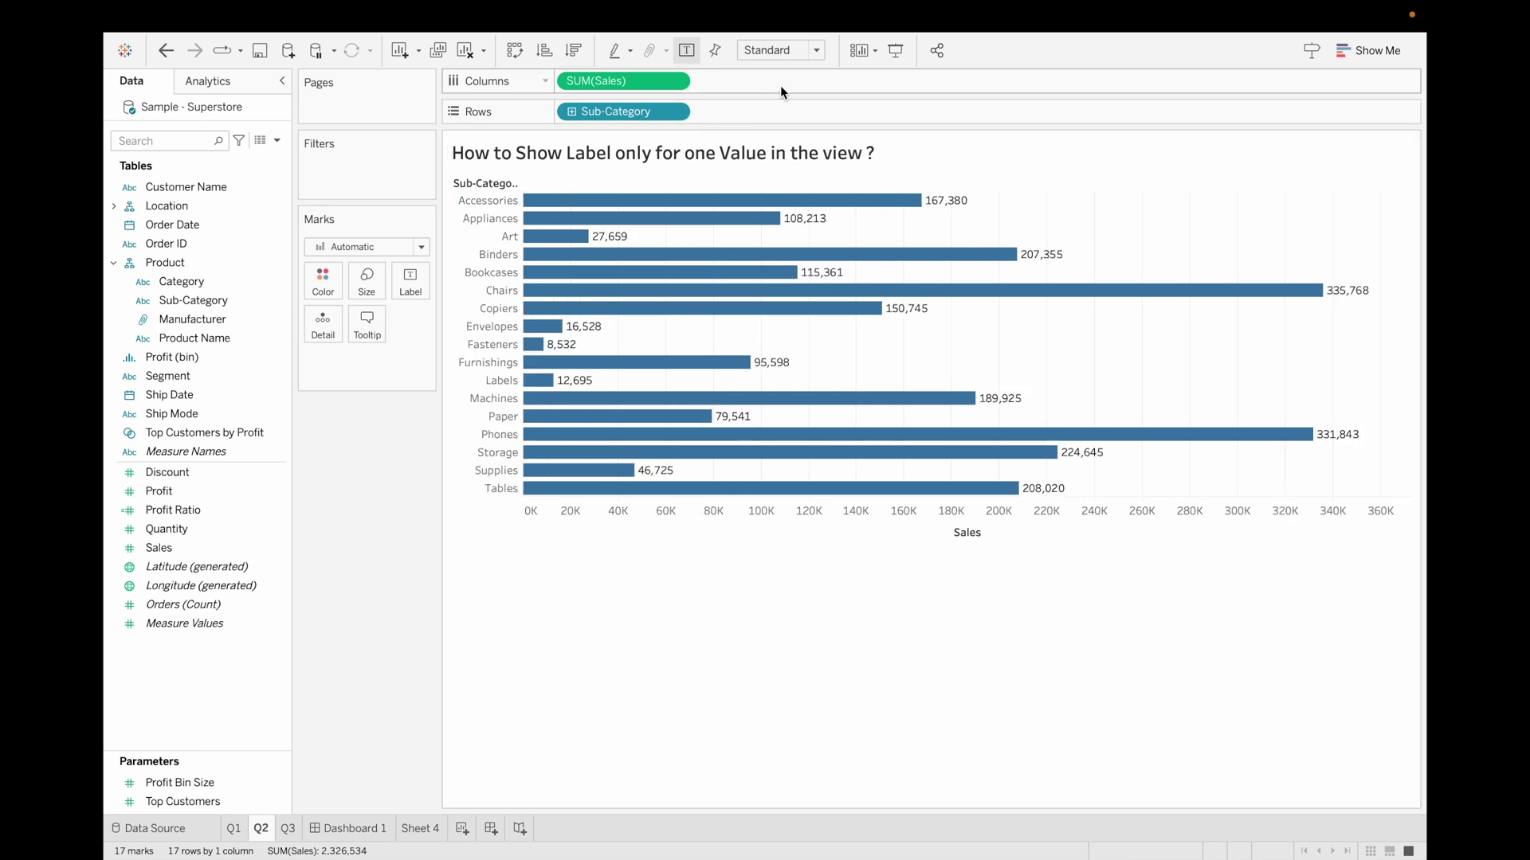
# Sort sub-categories by Sales descending and turn off all mark labels
pyautogui.click(573, 50)
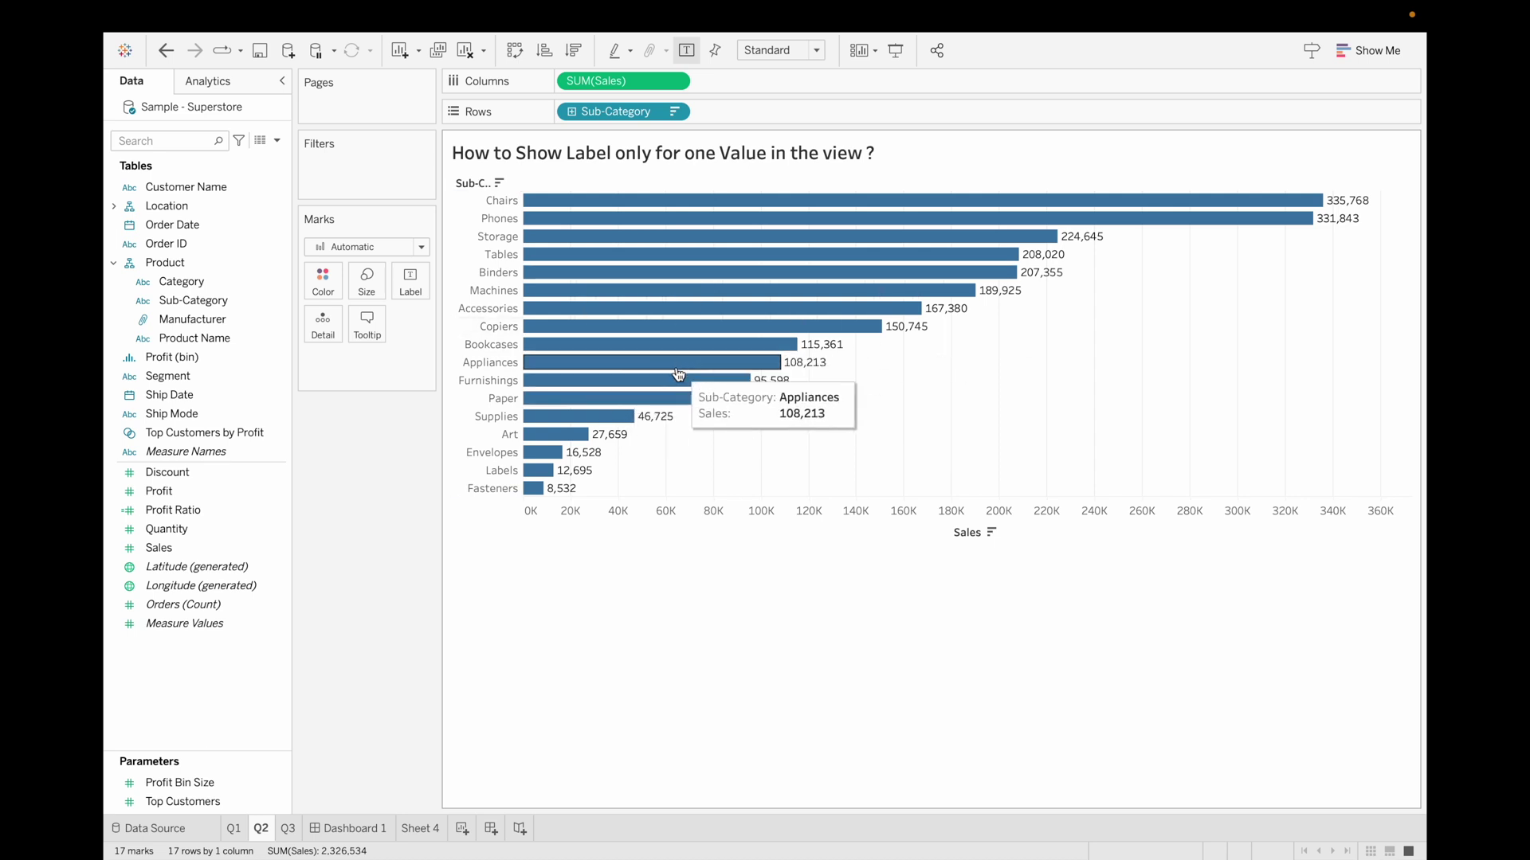
pyautogui.click(413, 285)
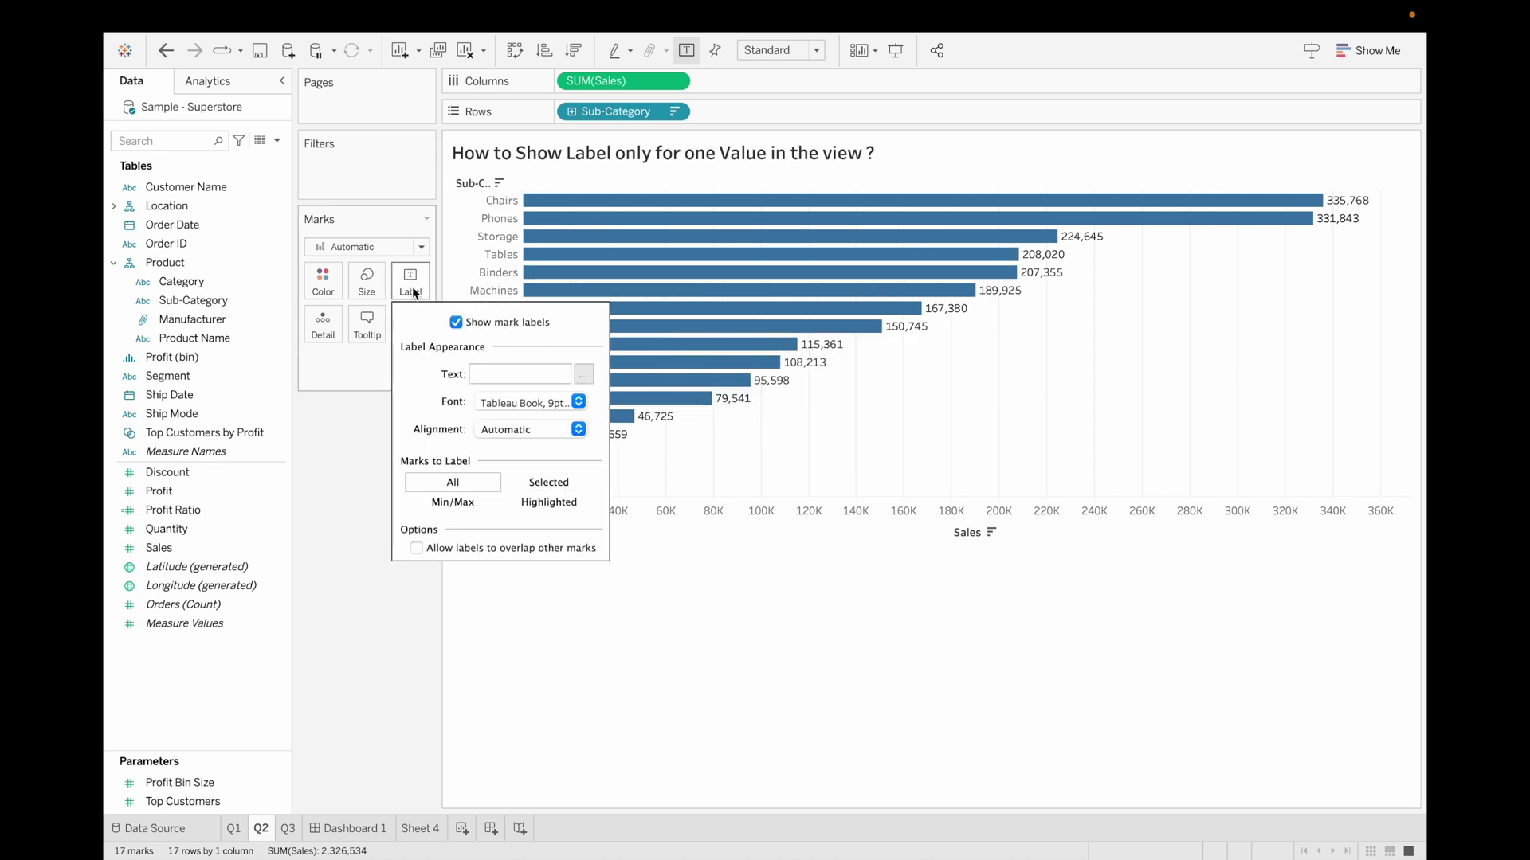
pyautogui.click(456, 323)
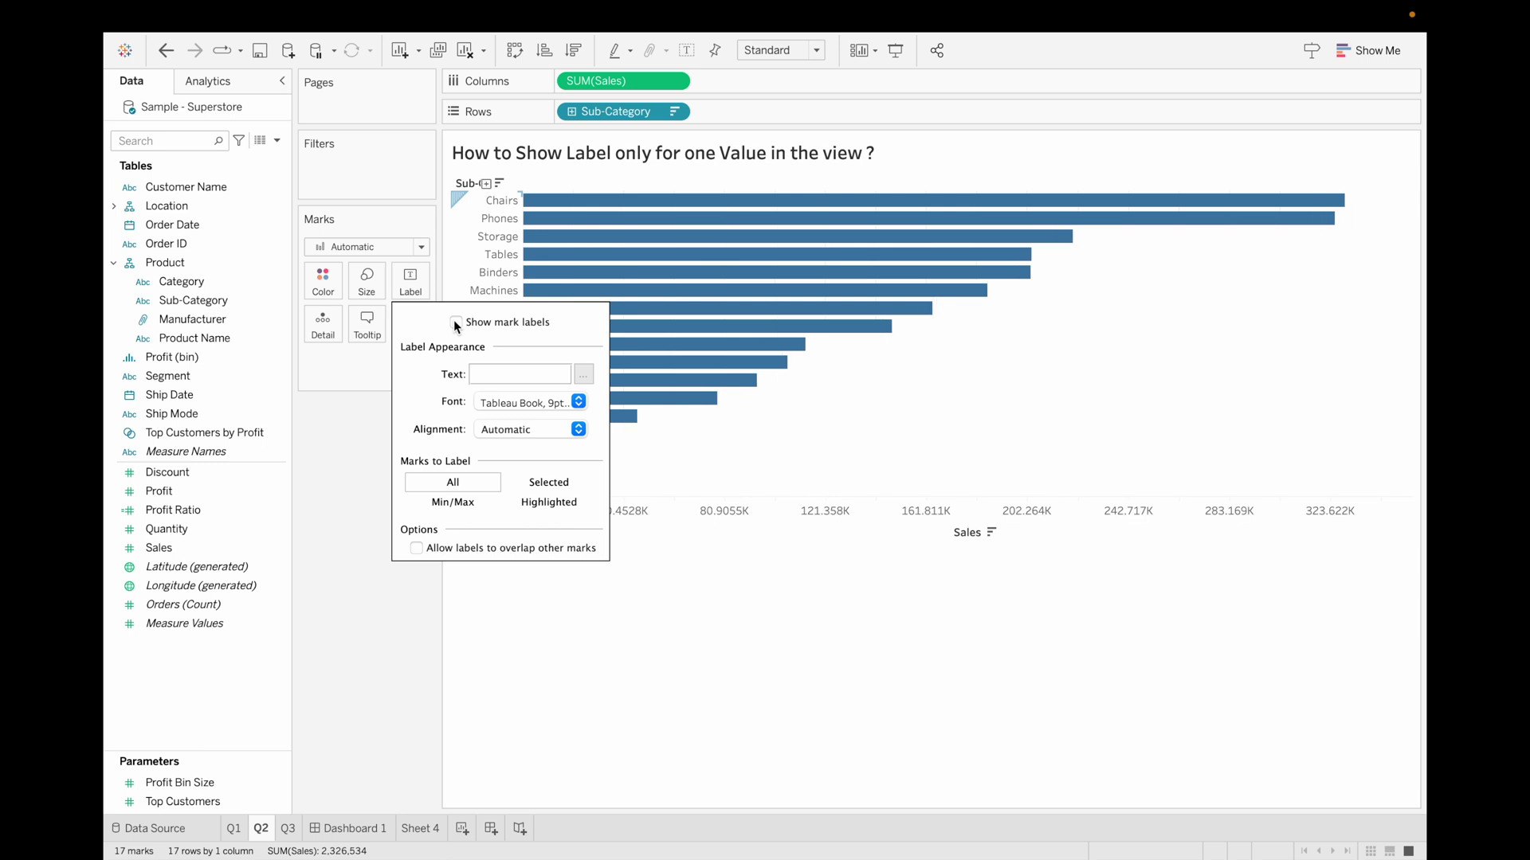
pyautogui.click(339, 460)
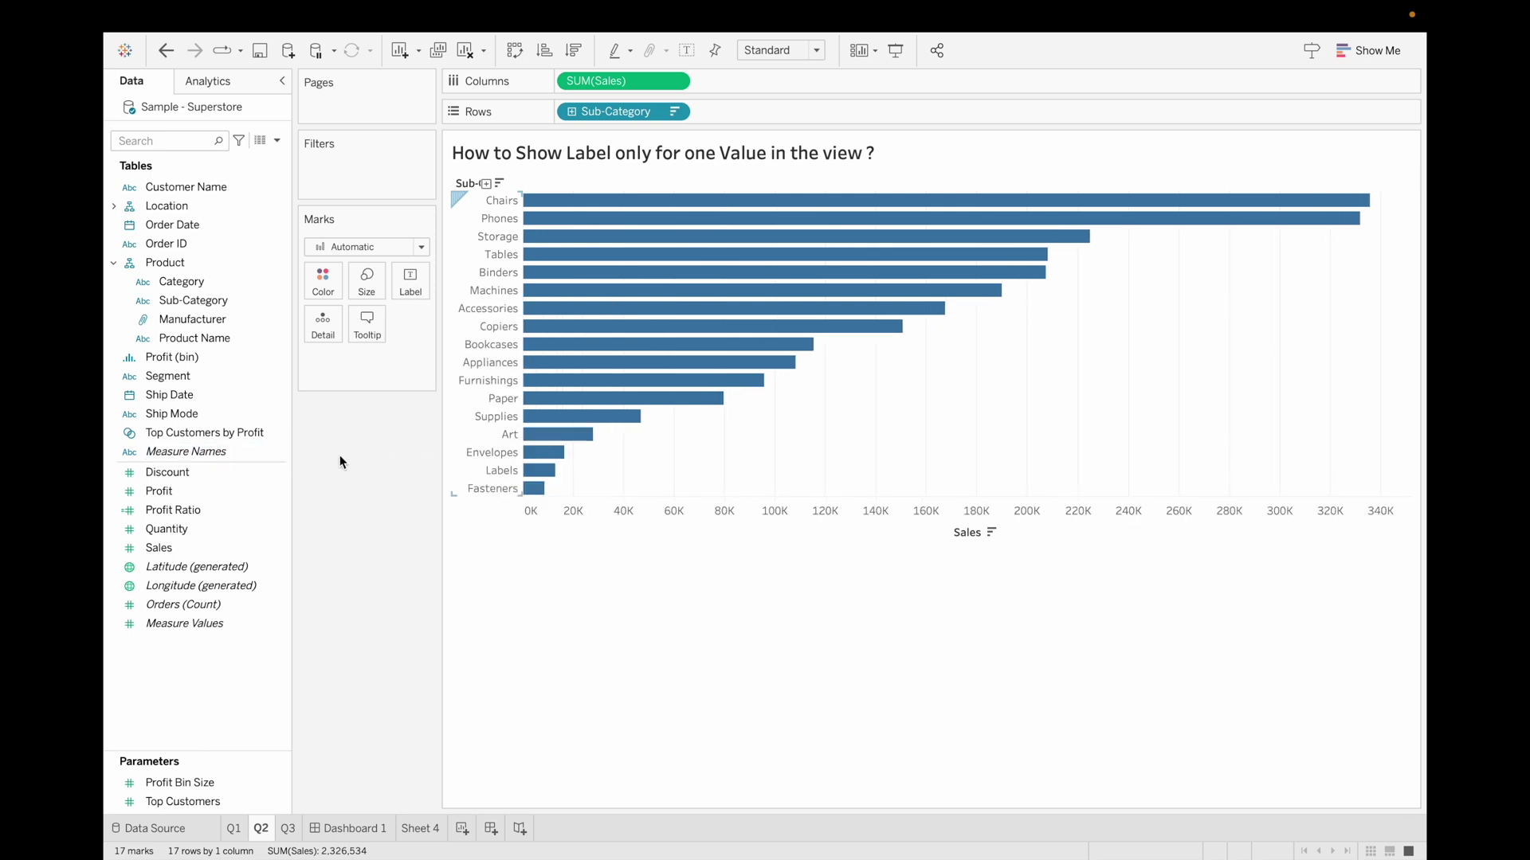
# Set the Machines bar's mark label to Never Show
pyautogui.rightClick(957, 295)
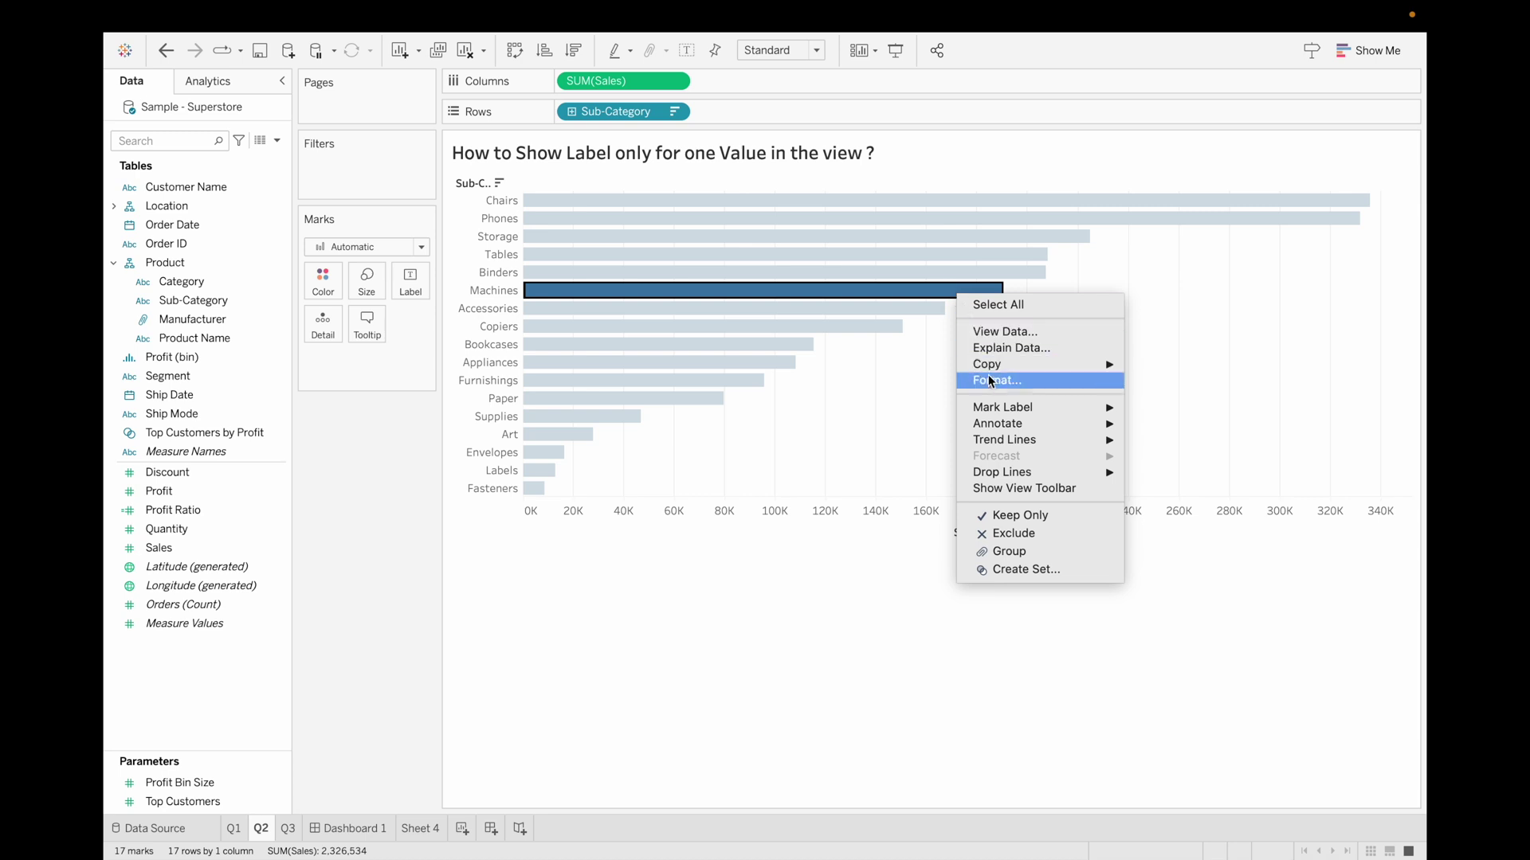
pyautogui.moveTo(1018, 408)
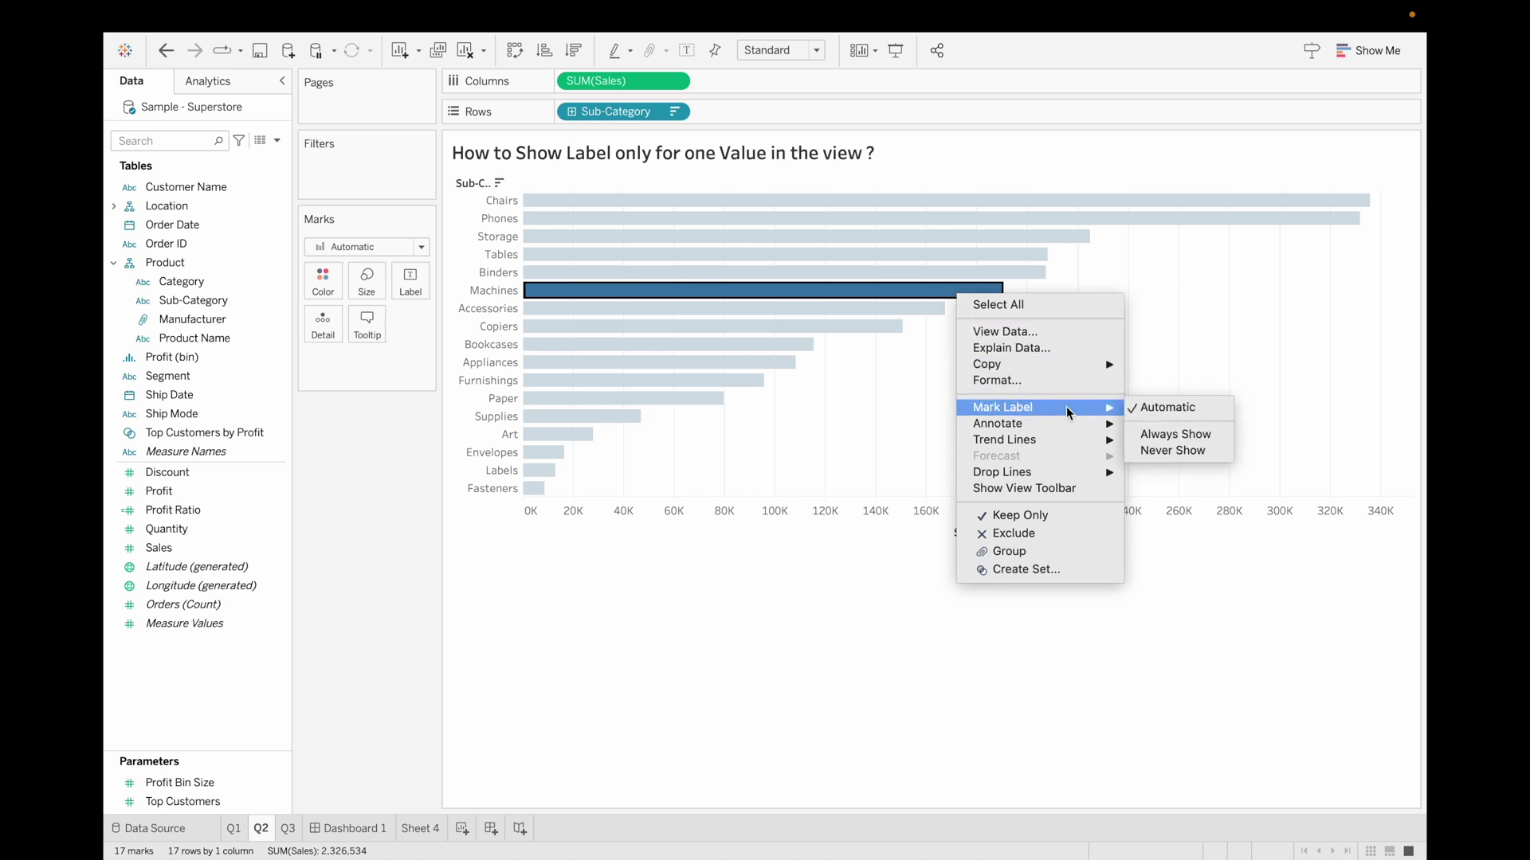
pyautogui.click(1175, 434)
pyautogui.click(954, 644)
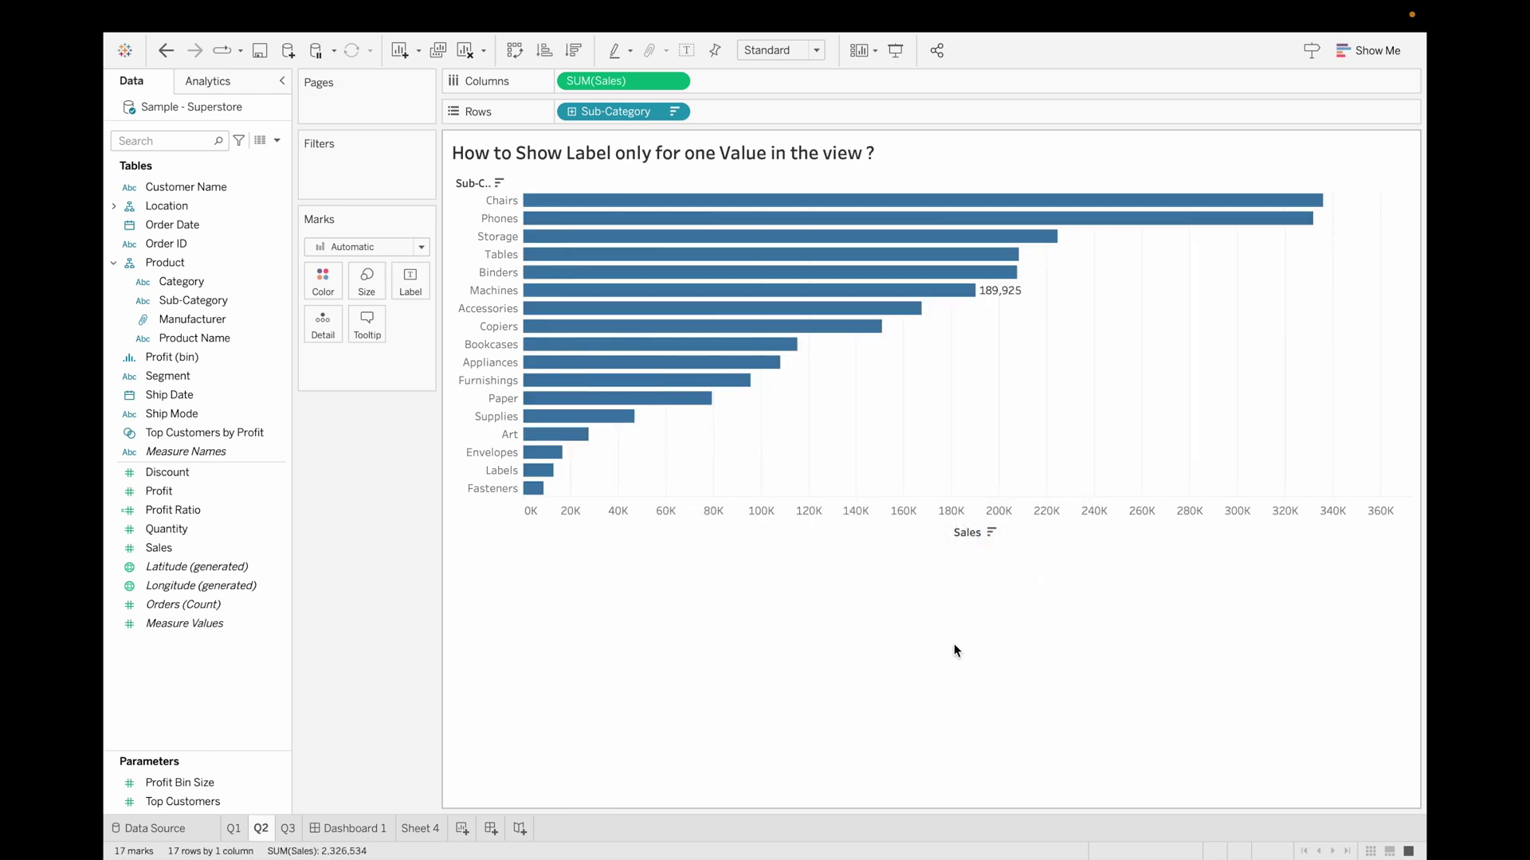
pyautogui.rightClick(967, 294)
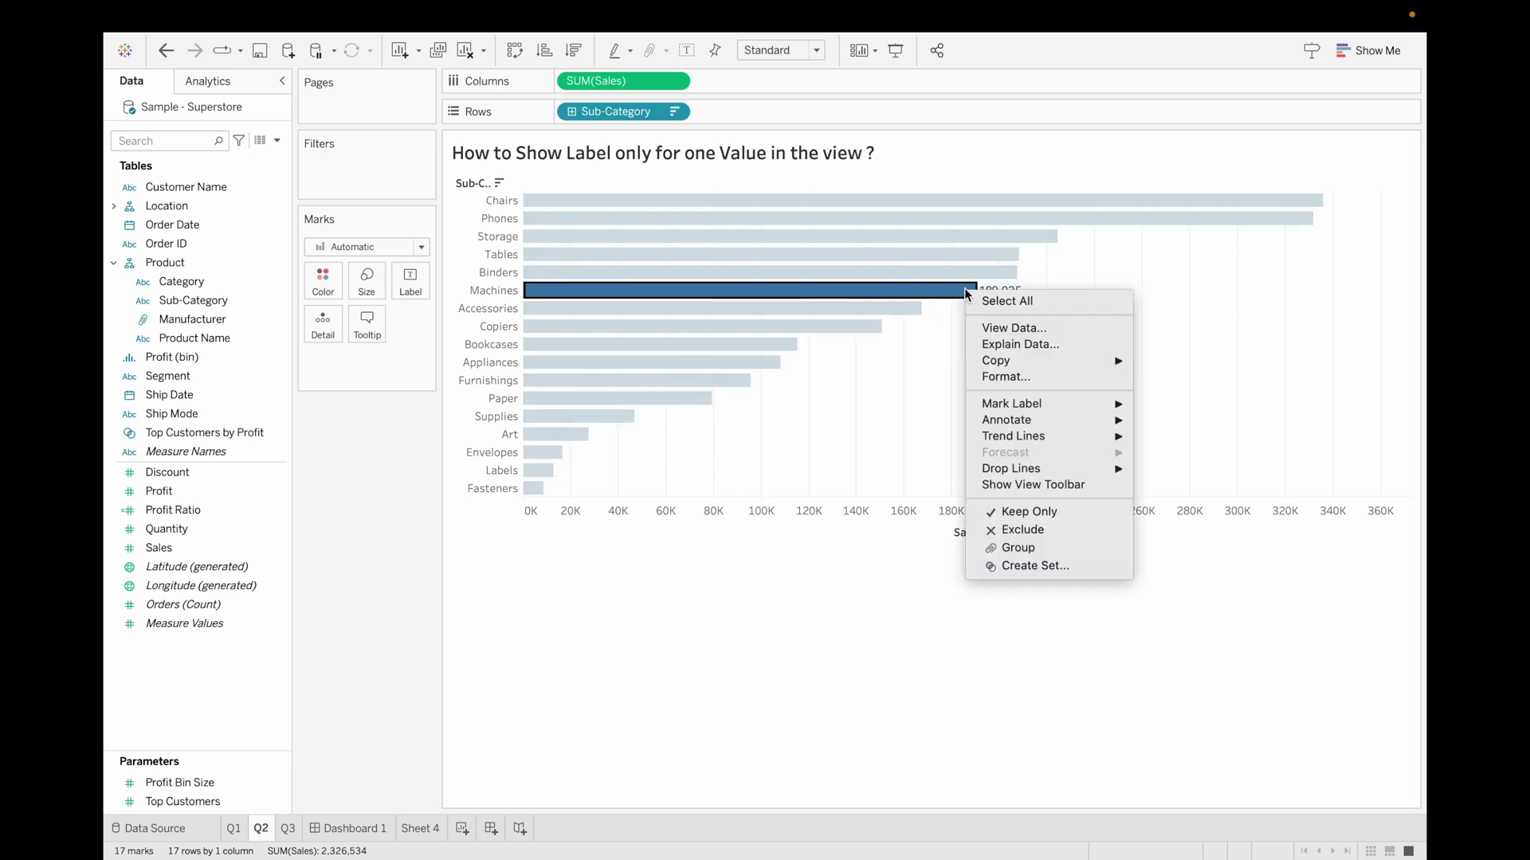
pyautogui.moveTo(1059, 411)
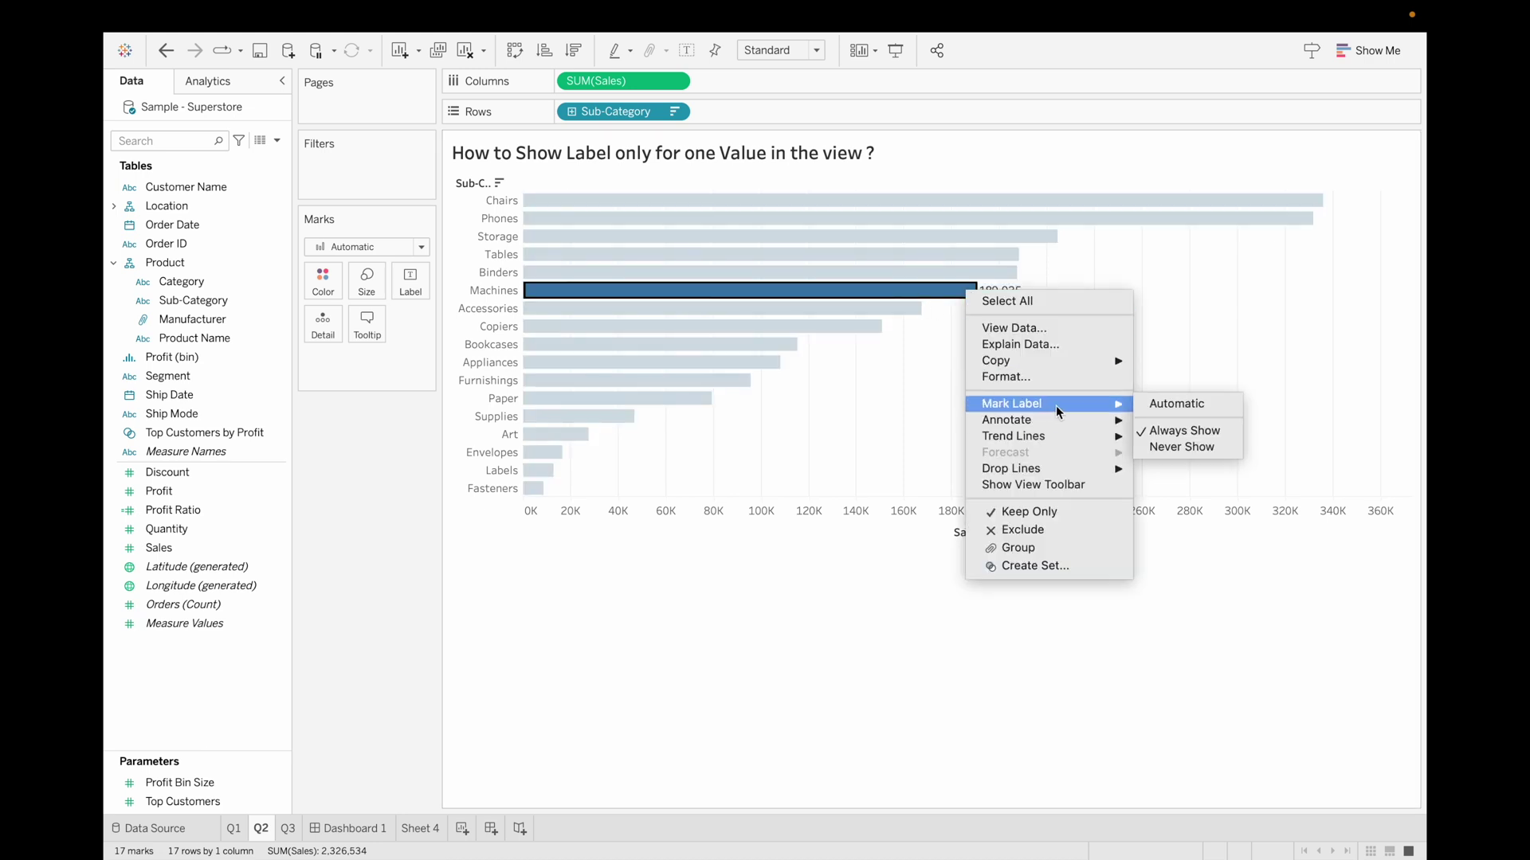
pyautogui.click(1164, 446)
pyautogui.click(873, 635)
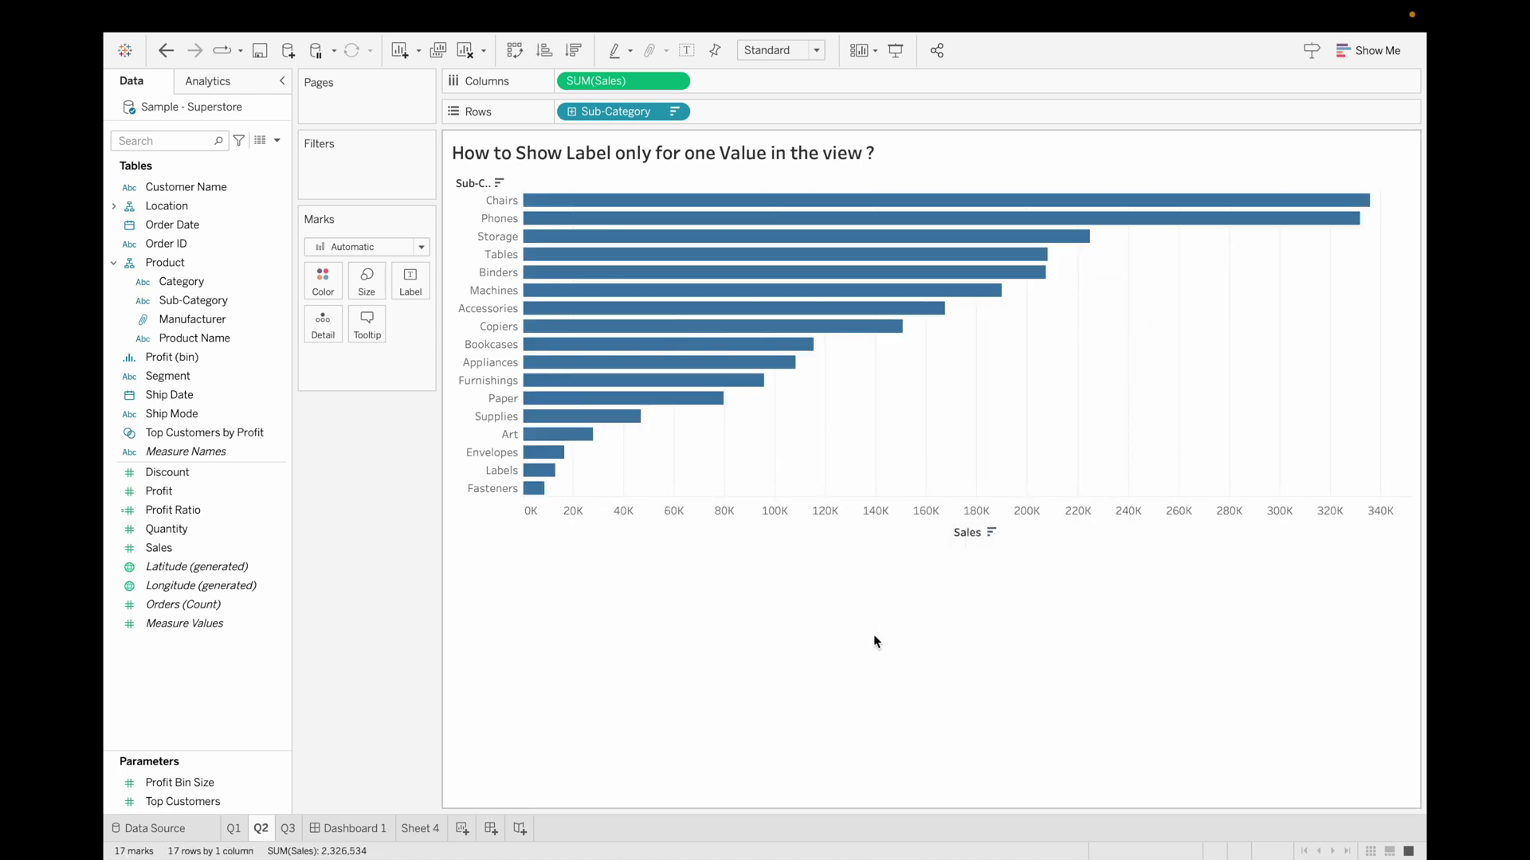
# Turn mark labels back on for all bars, then switch to the Q3 sheet
pyautogui.click(411, 287)
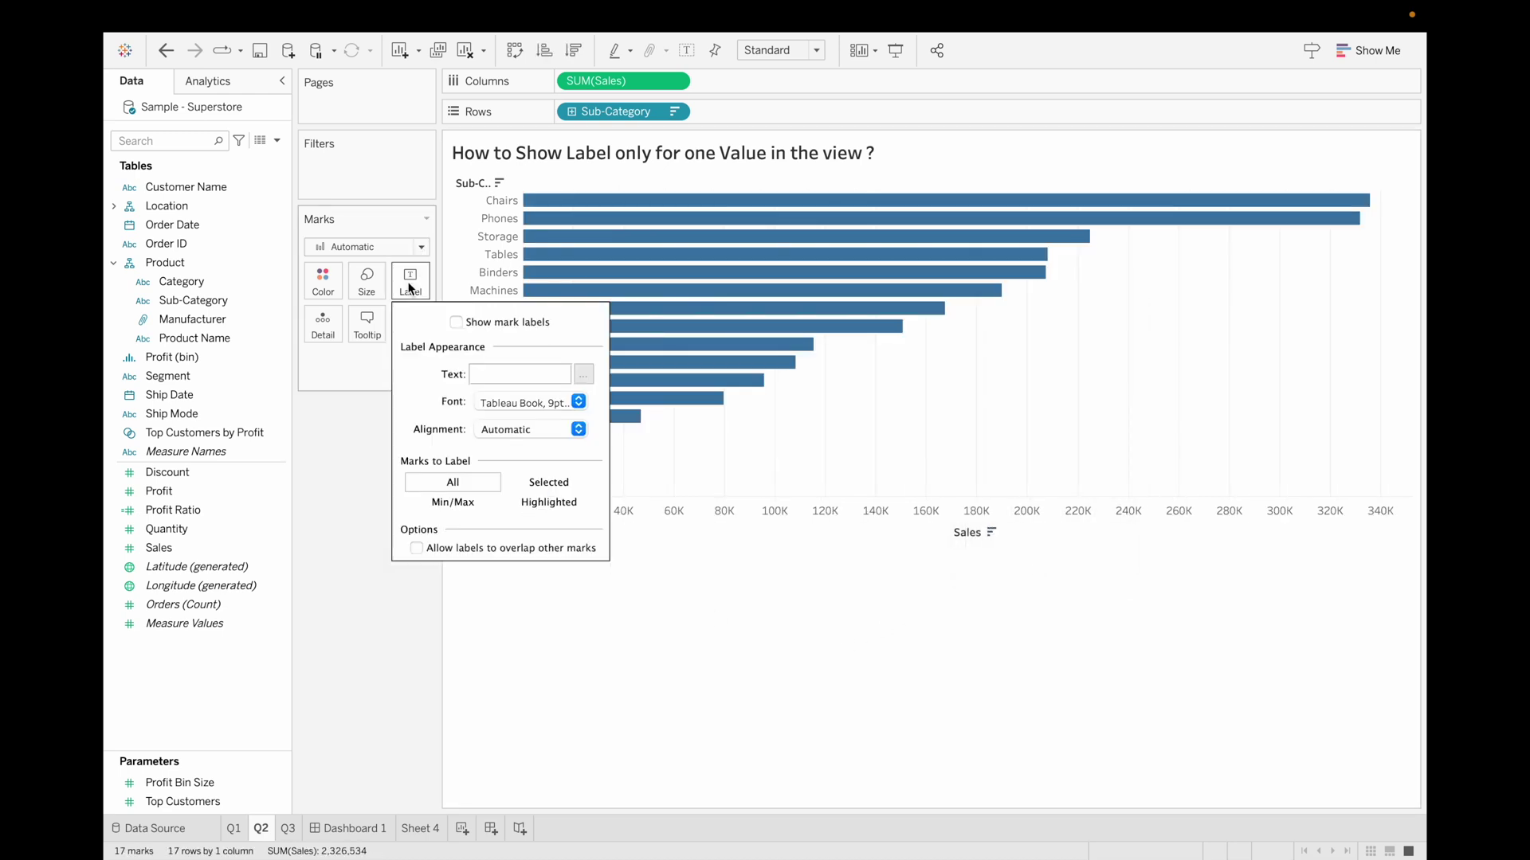
pyautogui.click(455, 322)
pyautogui.click(748, 685)
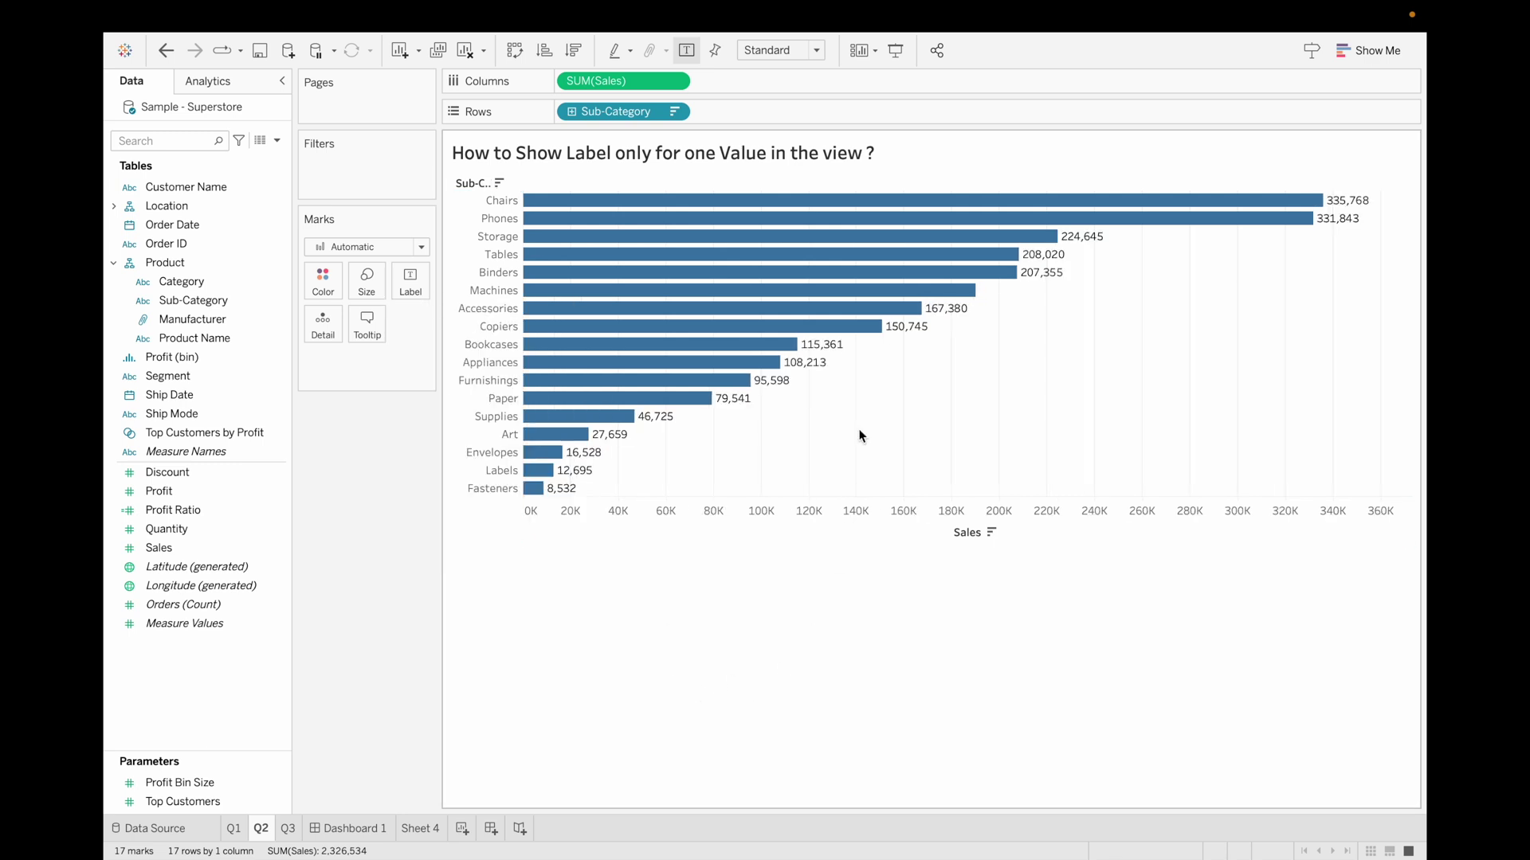
pyautogui.moveTo(973, 296)
pyautogui.click(288, 829)
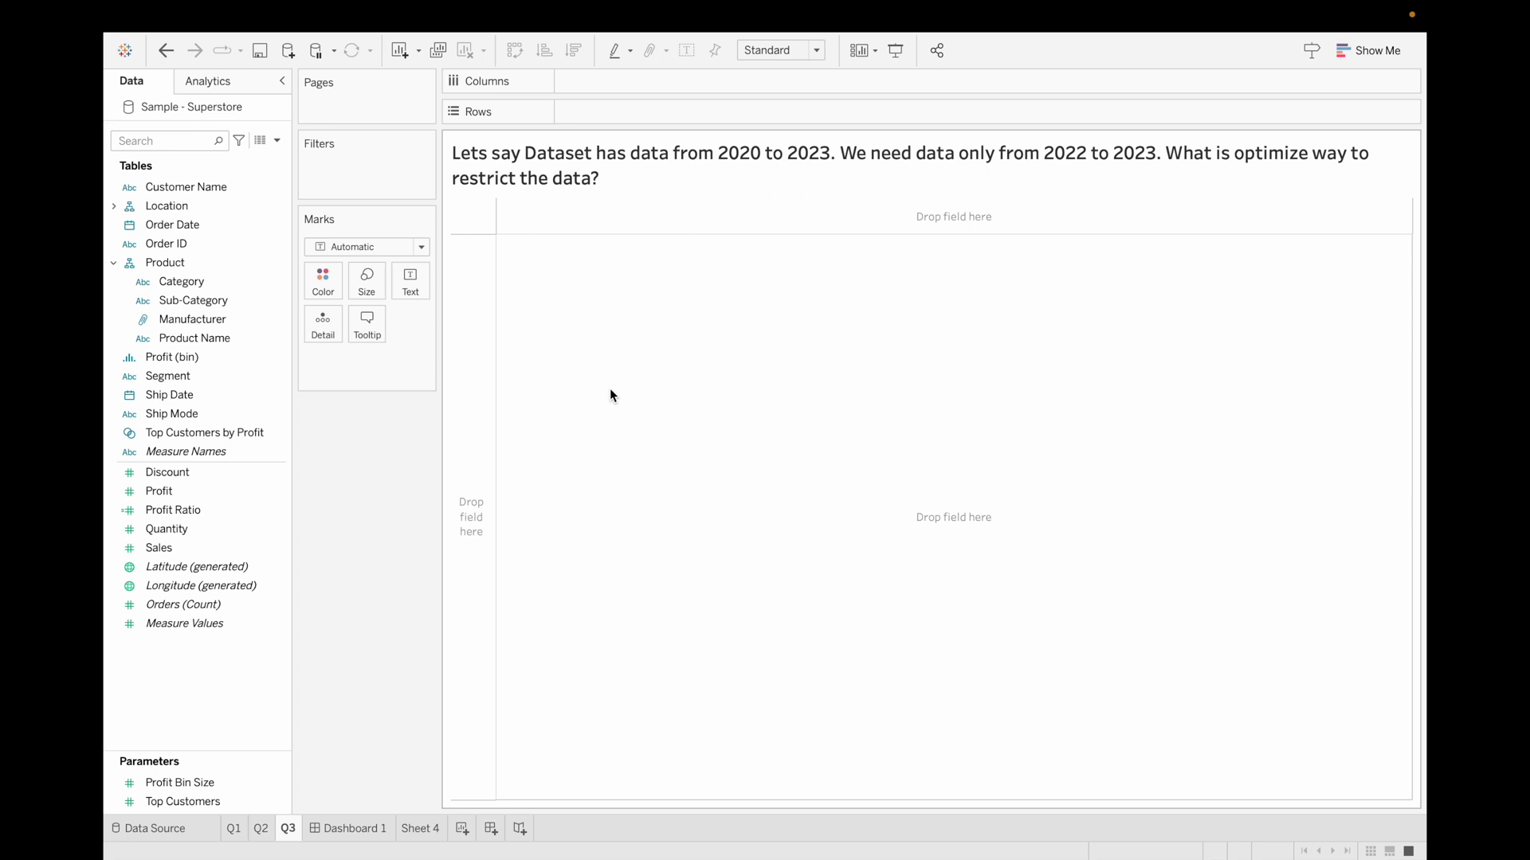
# Bring up Dashboard 1 with the filter order-of-operations diagram
pyautogui.click(369, 830)
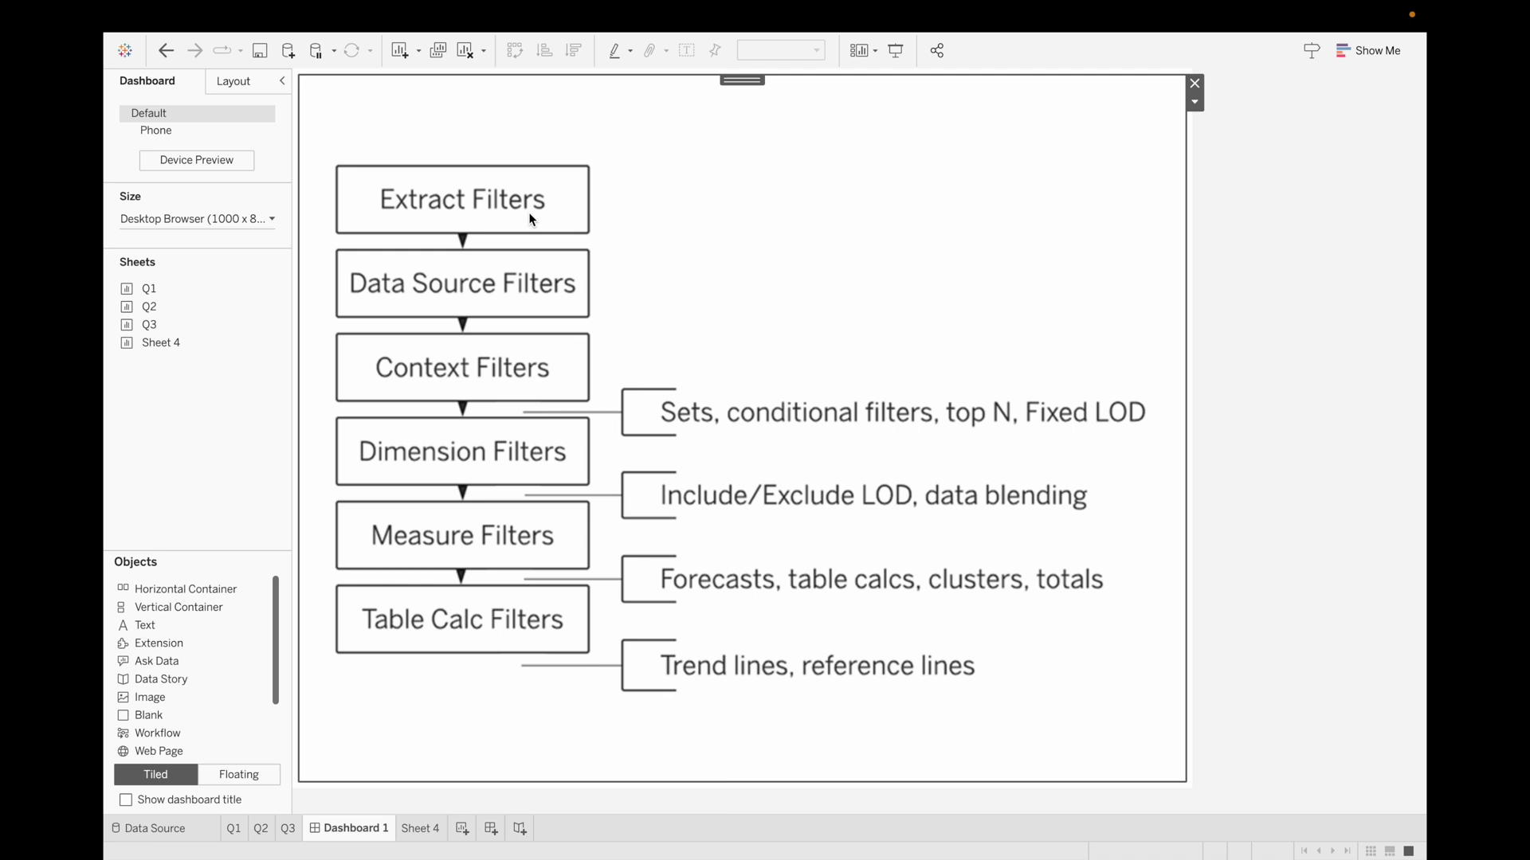
# Switch the data source connection from Live to Extract and edit its settings
pyautogui.click(157, 829)
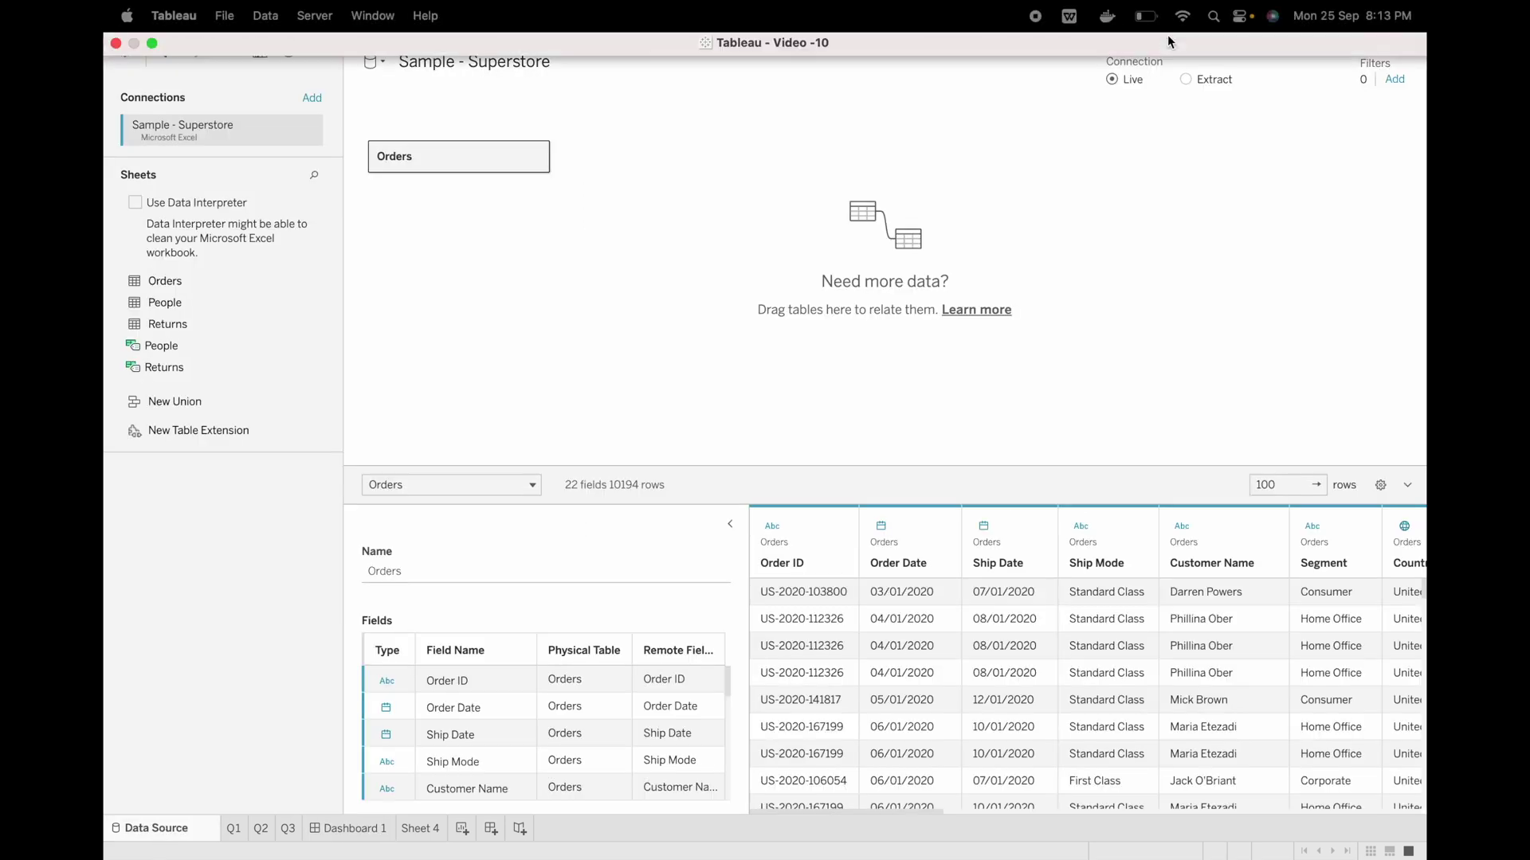
pyautogui.click(1182, 76)
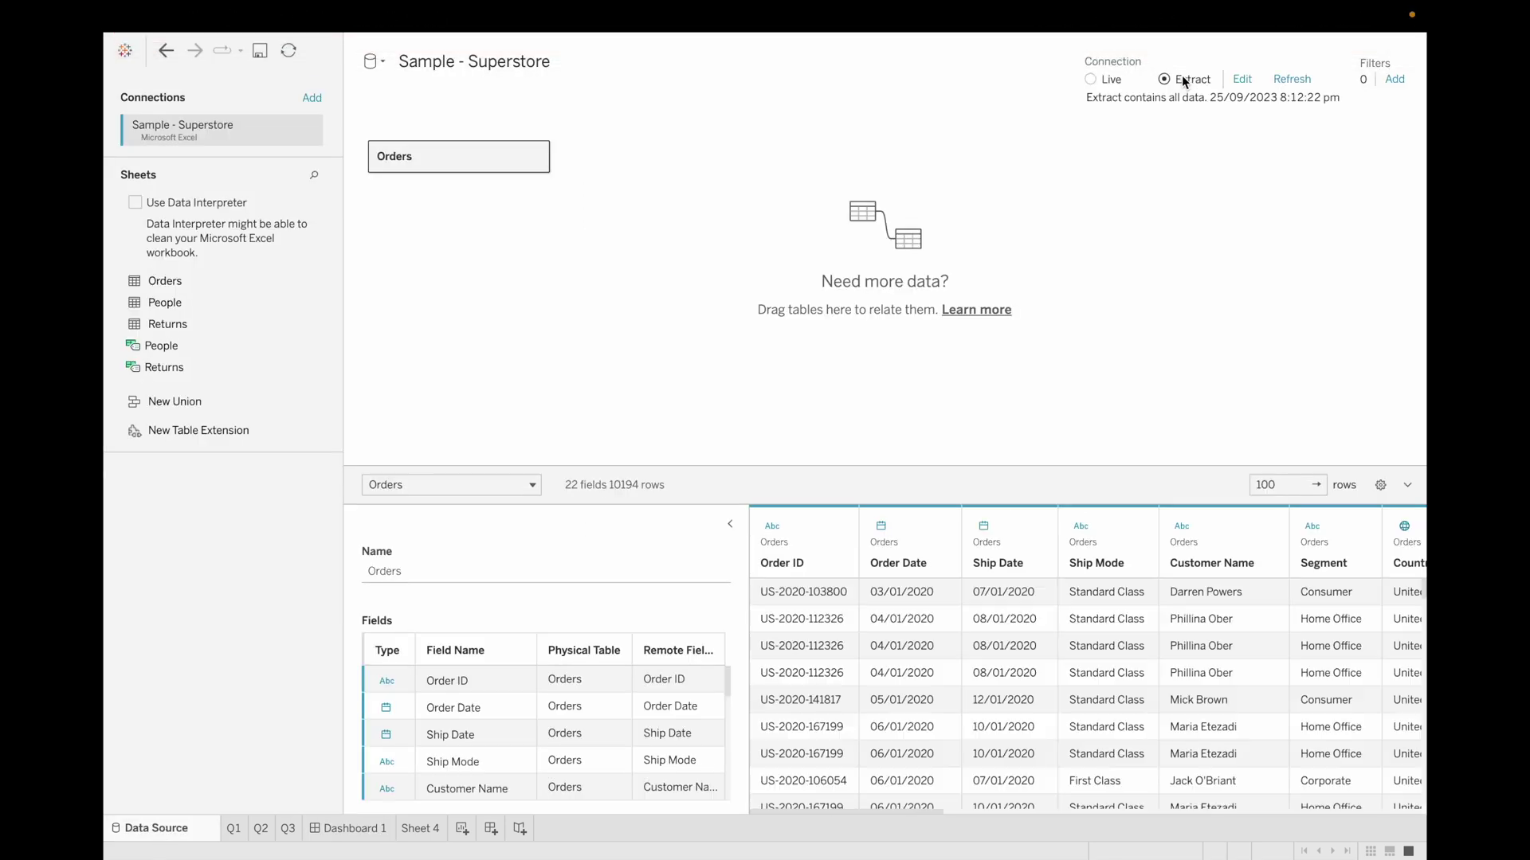
pyautogui.click(1240, 80)
# Add an extract filter on Year of Order Date keeping 2022 and 2023, then return to Q3
pyautogui.click(594, 479)
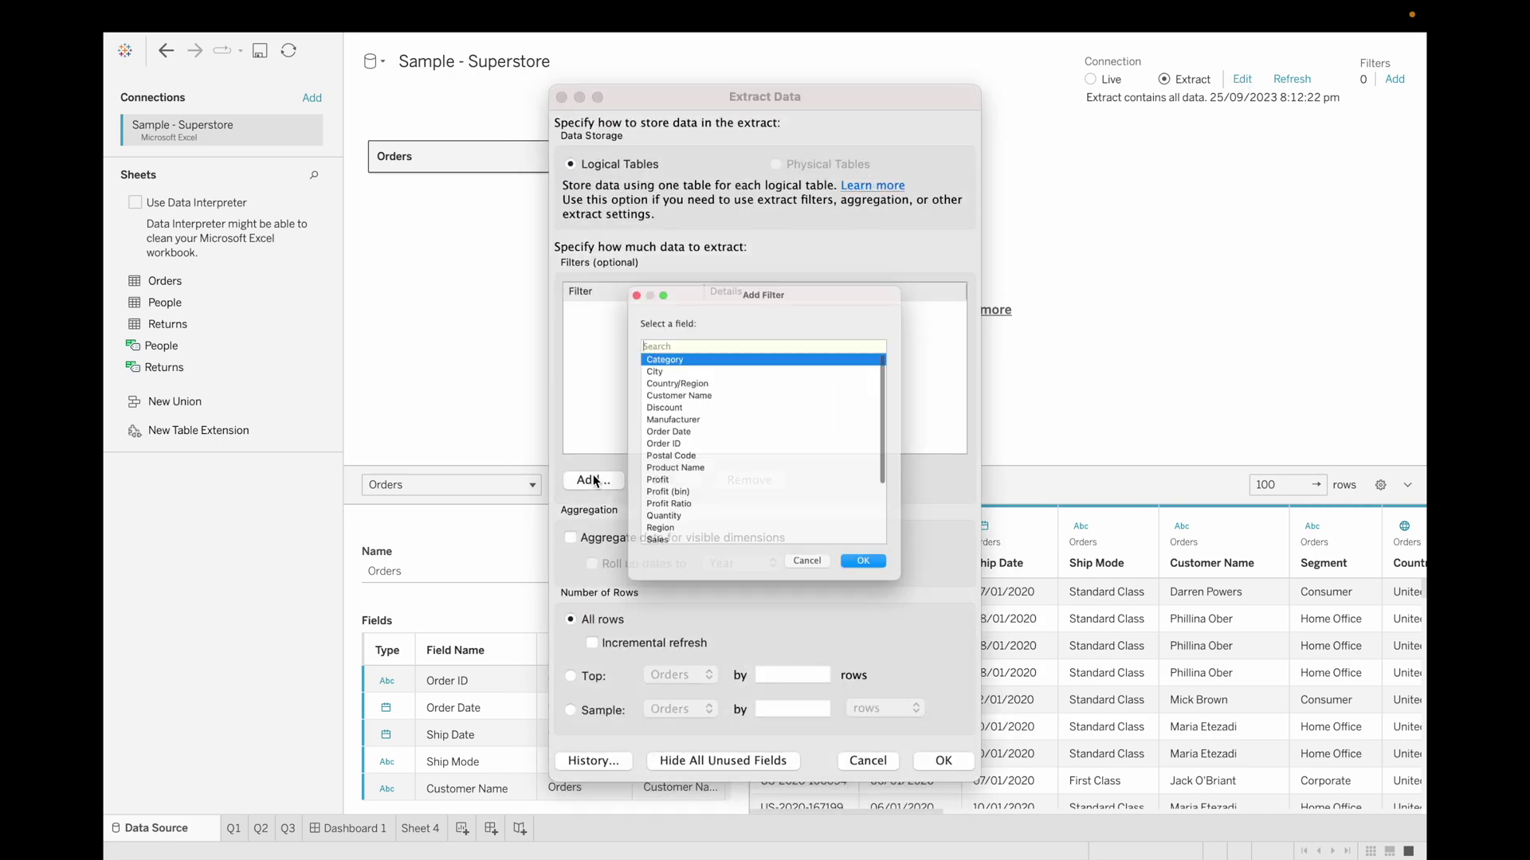
pyautogui.write('order')
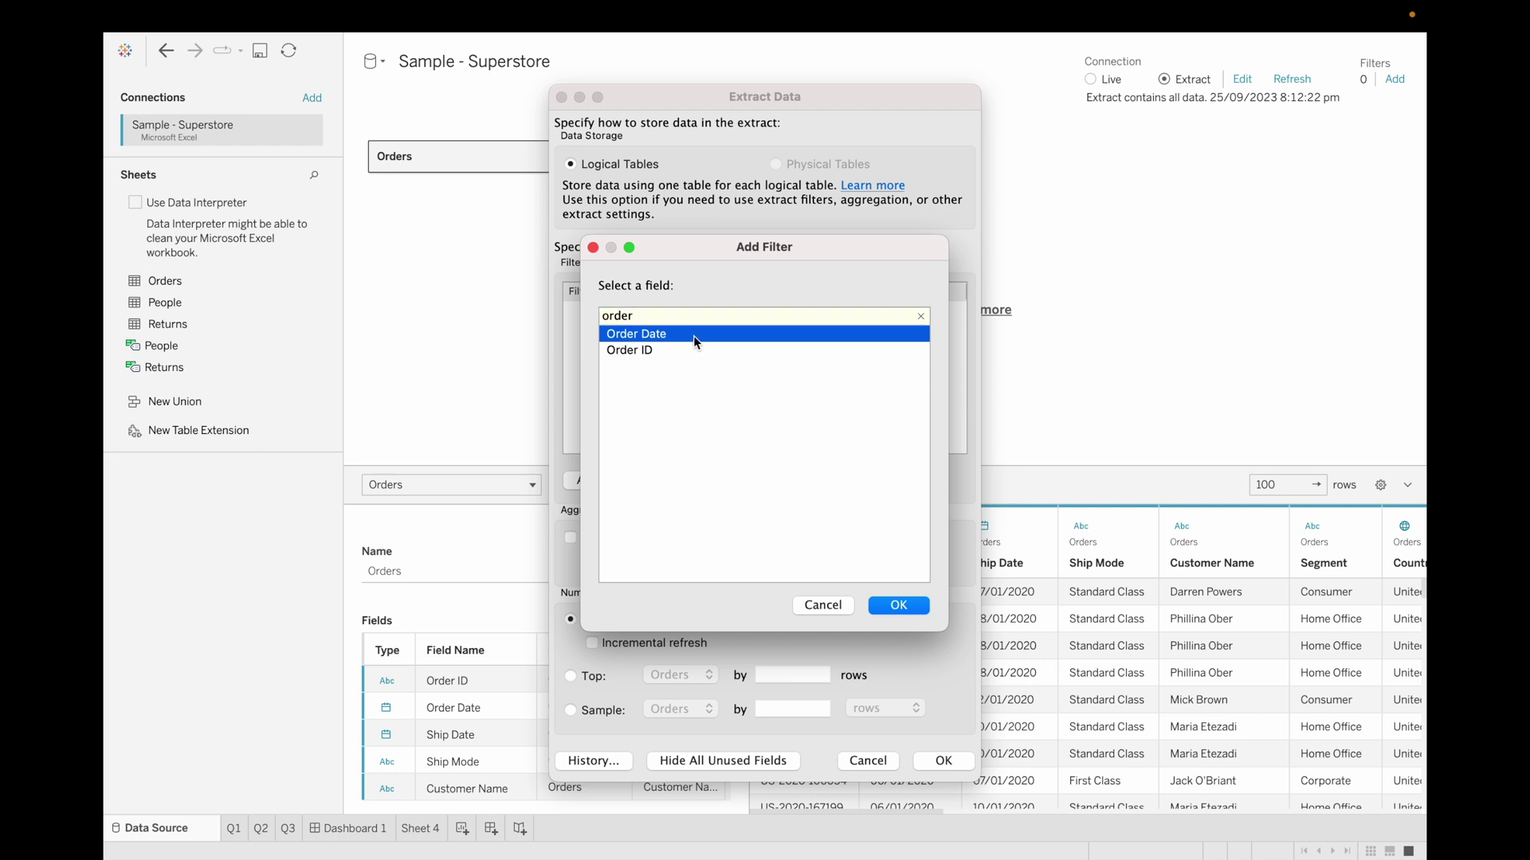
pyautogui.doubleClick(697, 338)
pyautogui.click(662, 387)
pyautogui.doubleClick(662, 386)
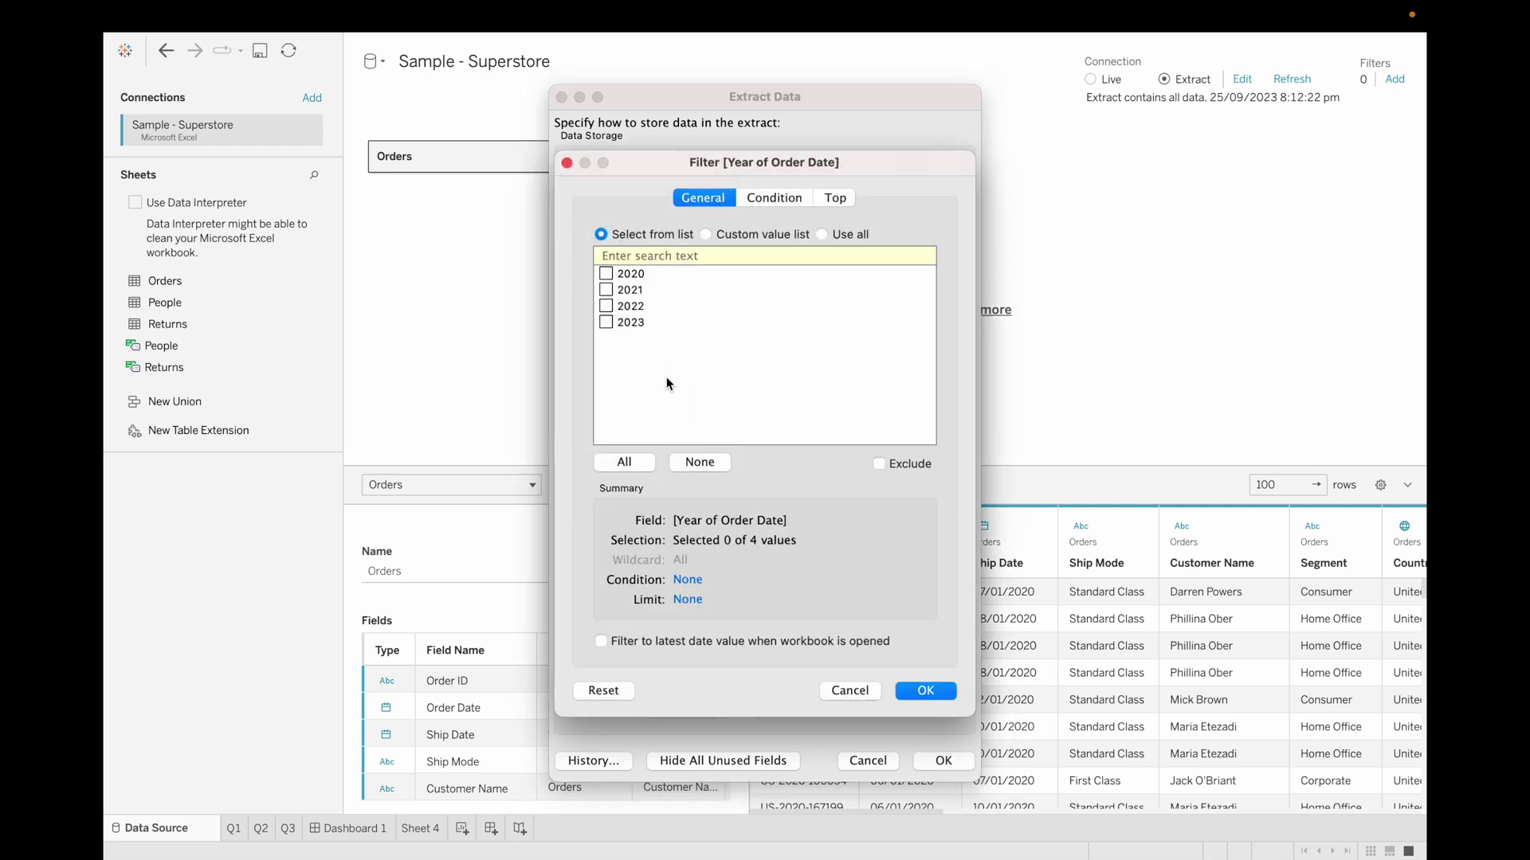
pyautogui.click(606, 306)
pyautogui.click(606, 322)
pyautogui.click(925, 693)
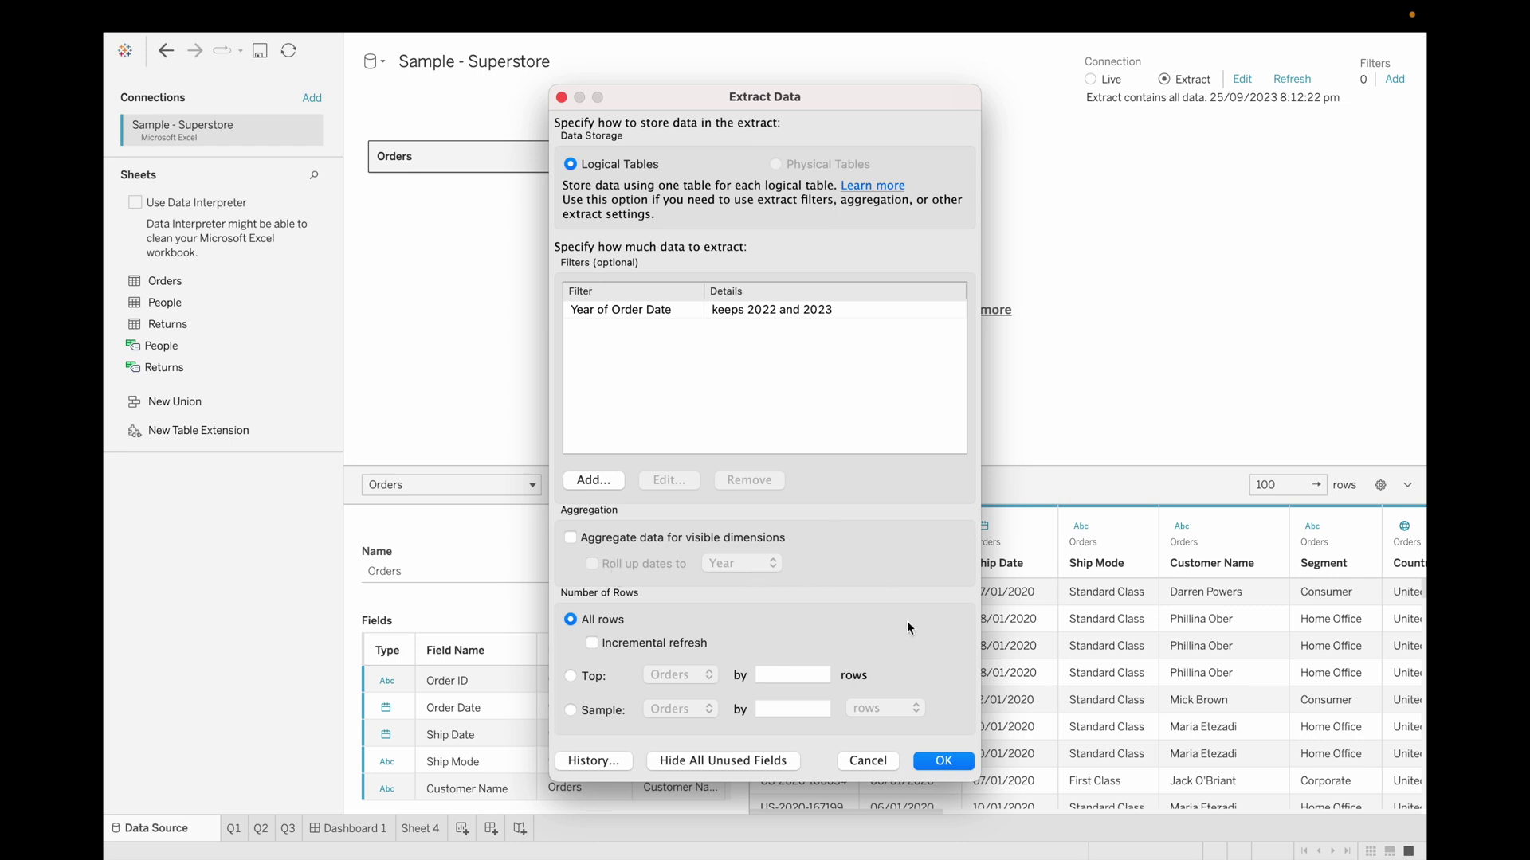
pyautogui.click(961, 763)
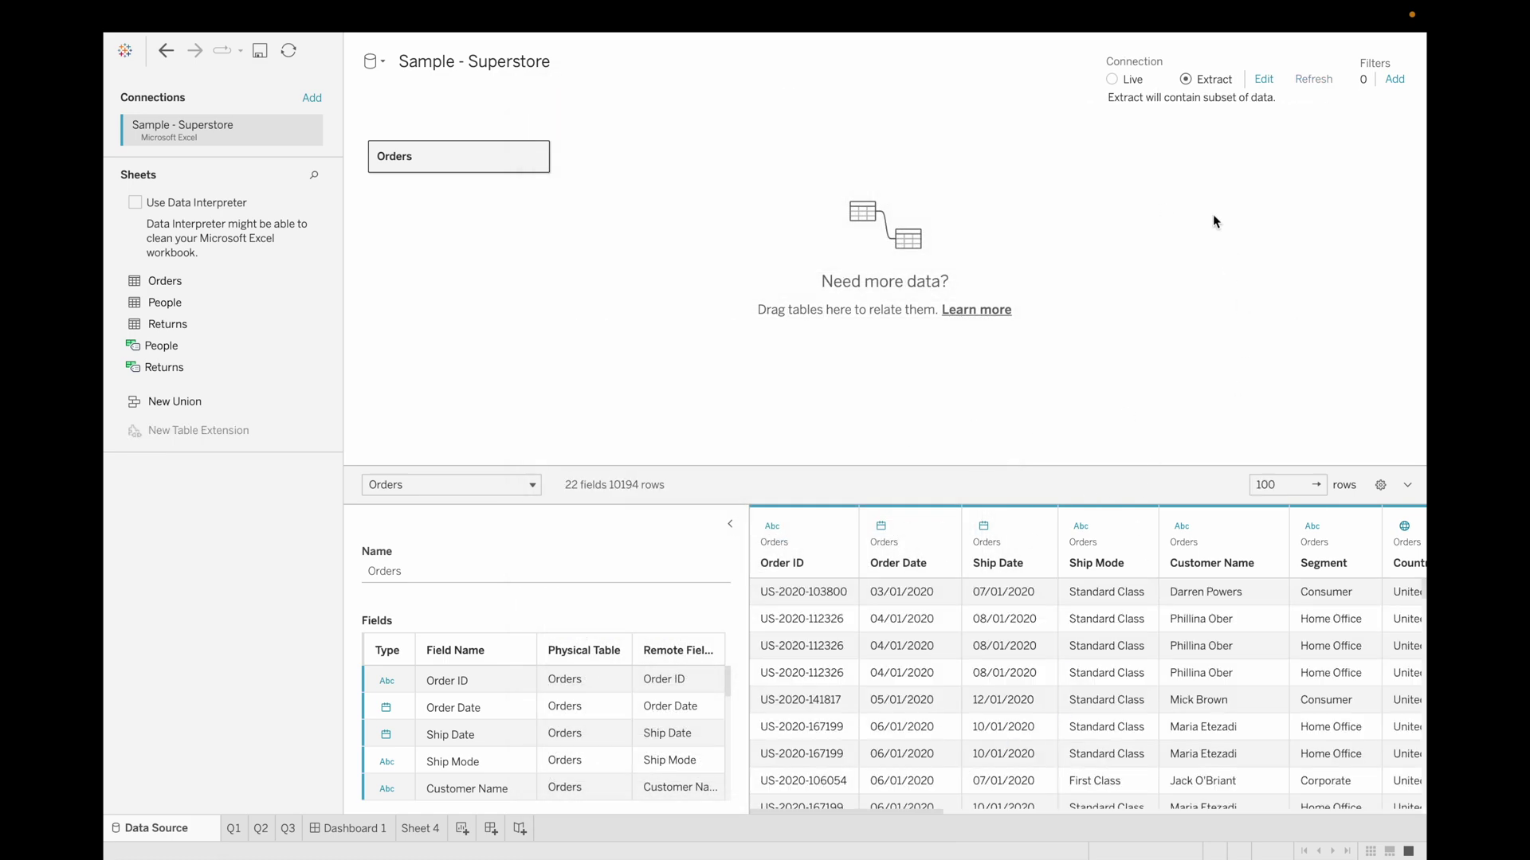
pyautogui.click(289, 831)
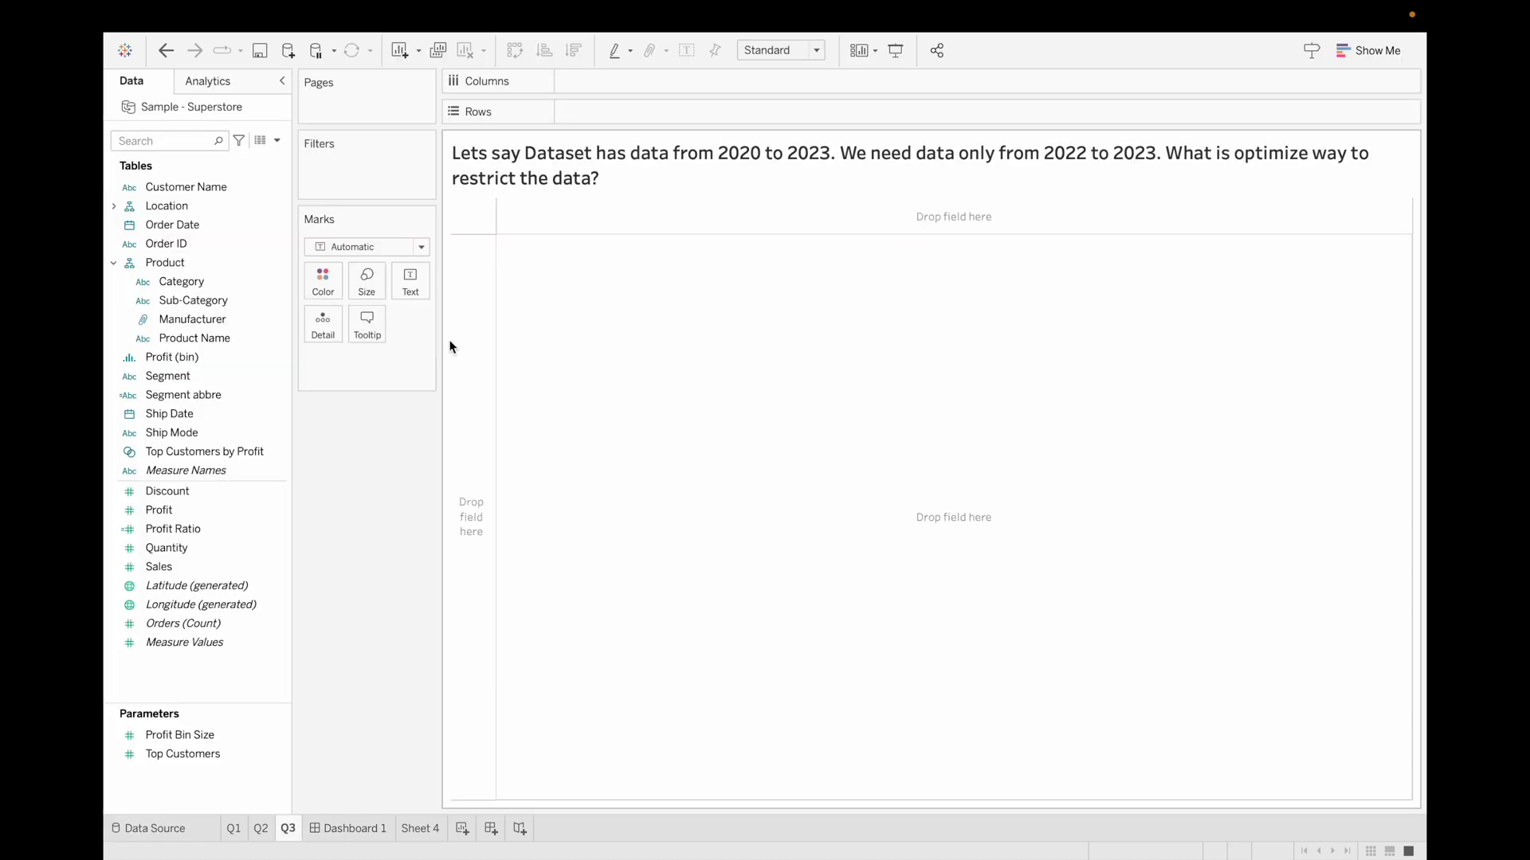
pyautogui.doubleClick(194, 225)
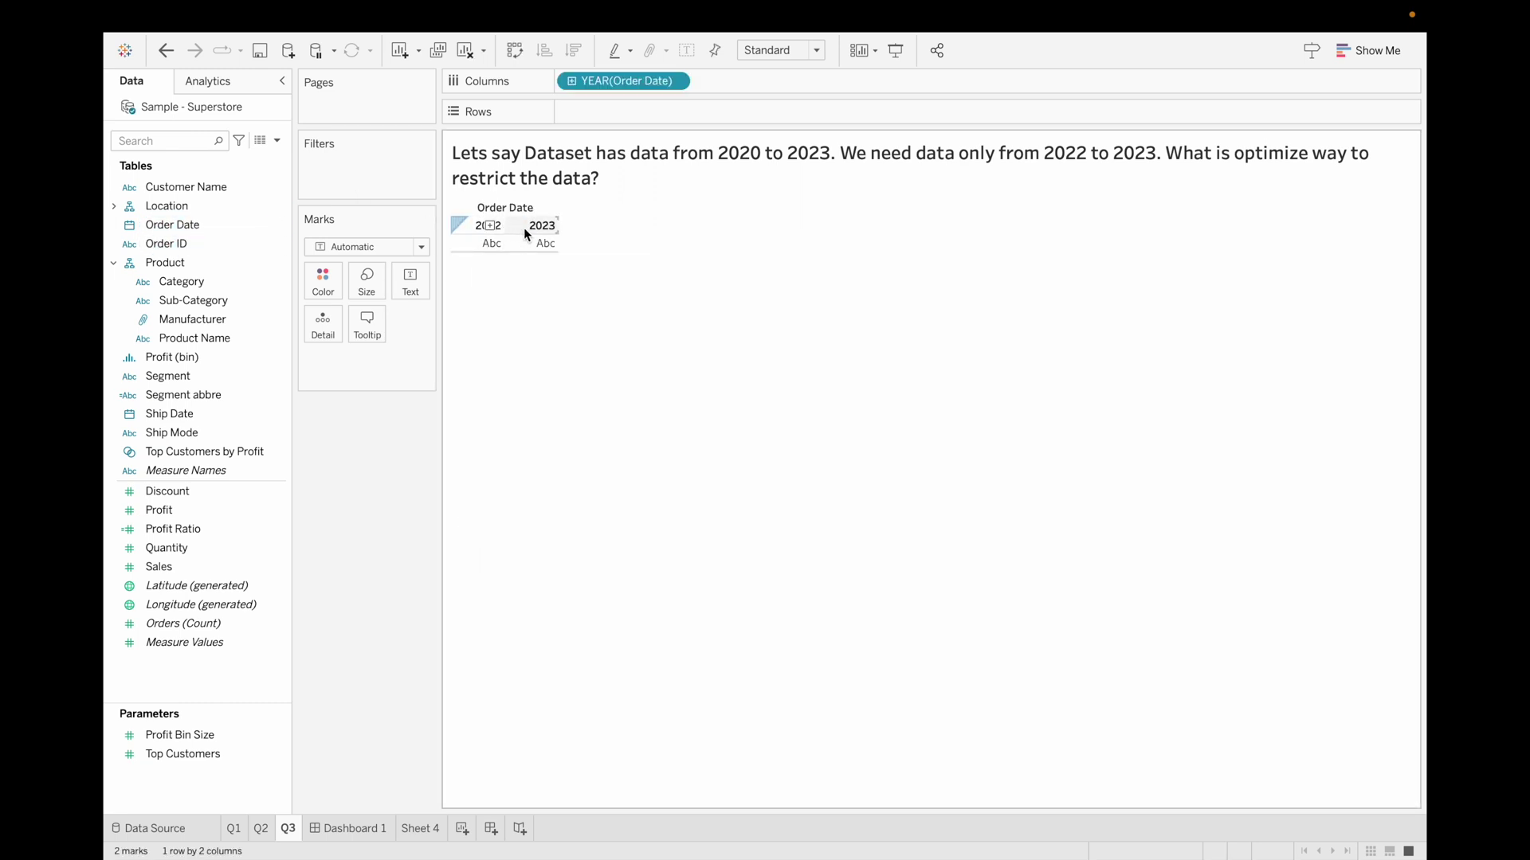
pyautogui.click(465, 51)
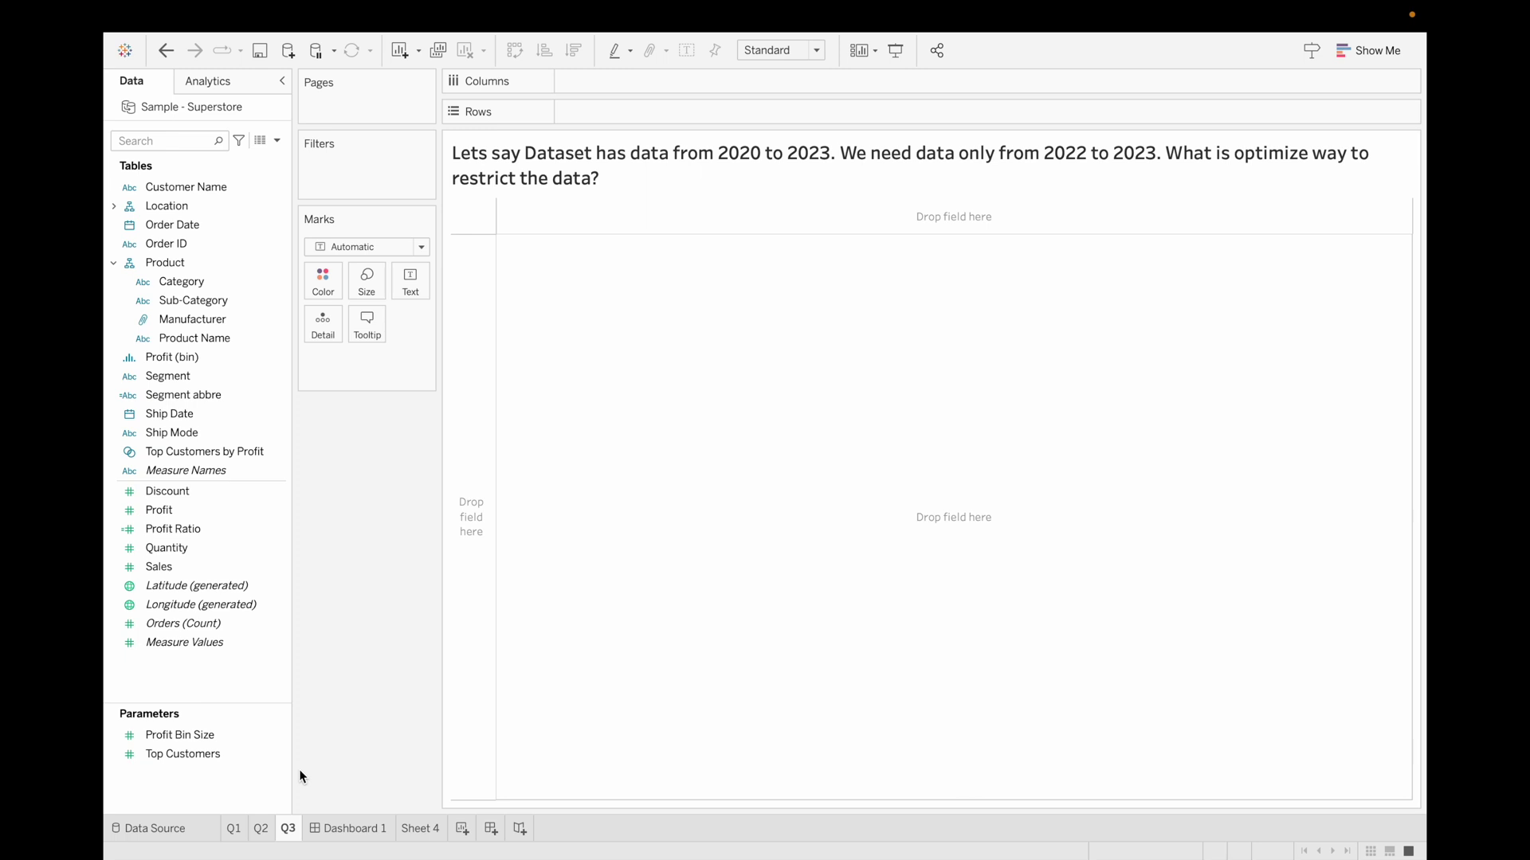